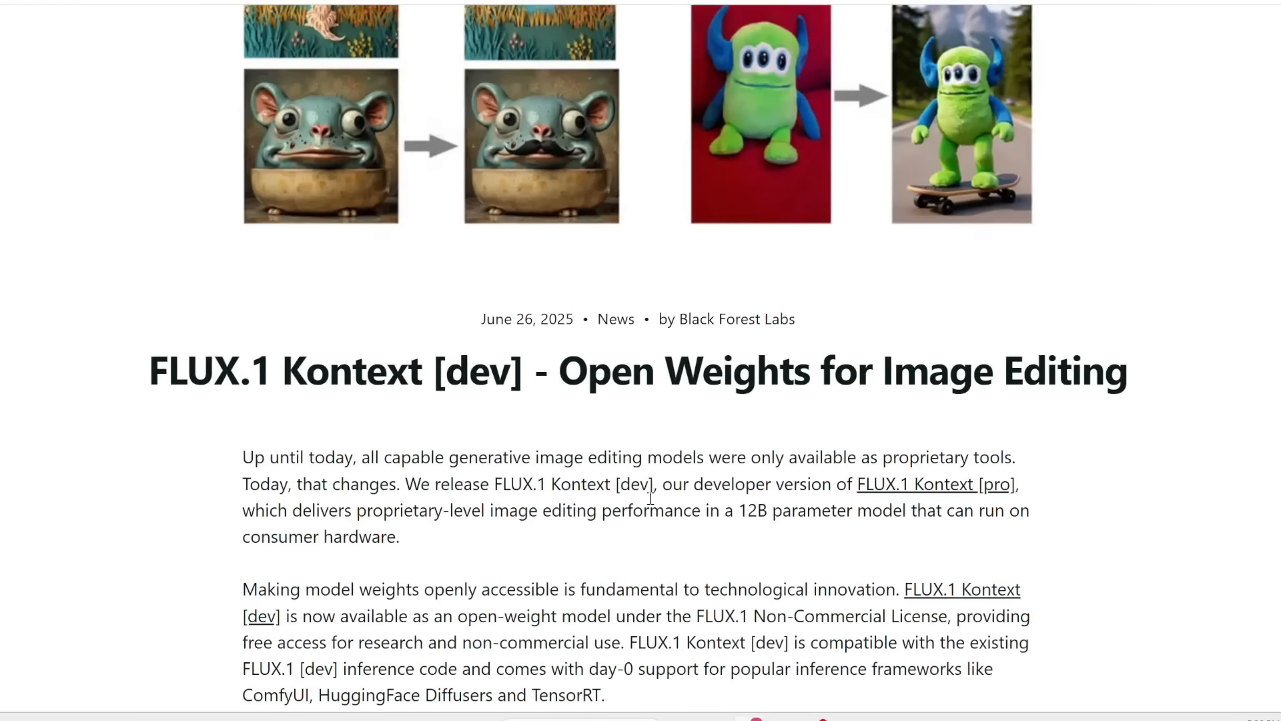
# Step: Read the FLUX.1 Kontext [dev] announcement title, highlighting "Open Weights" and the model name, and switch windows
pyautogui.moveTo(561, 375); pyautogui.dragTo(806, 379)
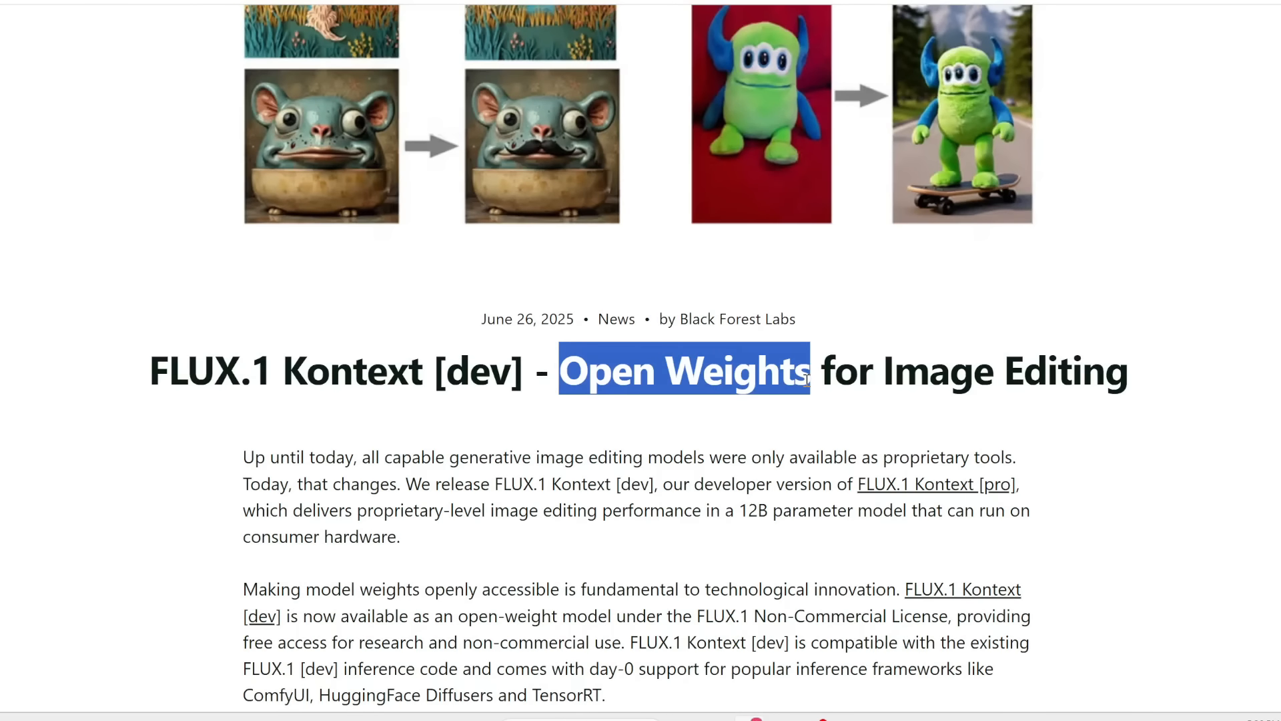
pyautogui.moveTo(149, 370); pyautogui.dragTo(519, 371)
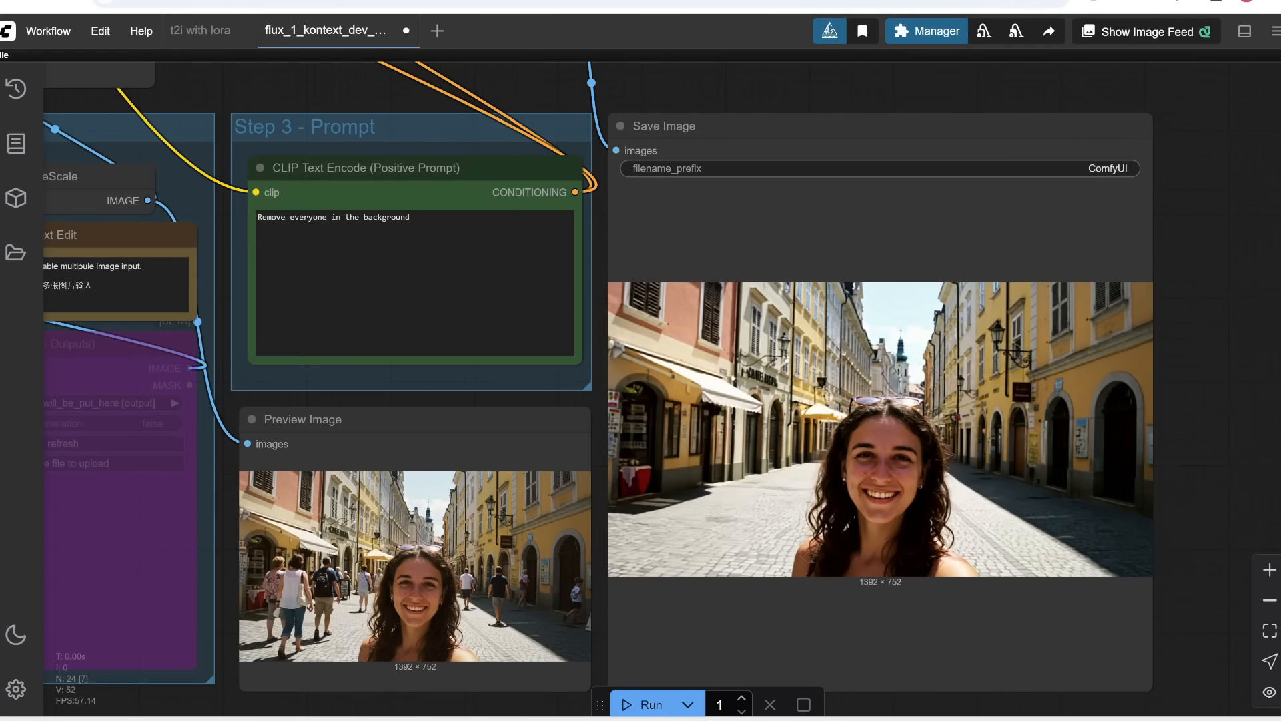
pyautogui.hotkey('alt', 'Tab')
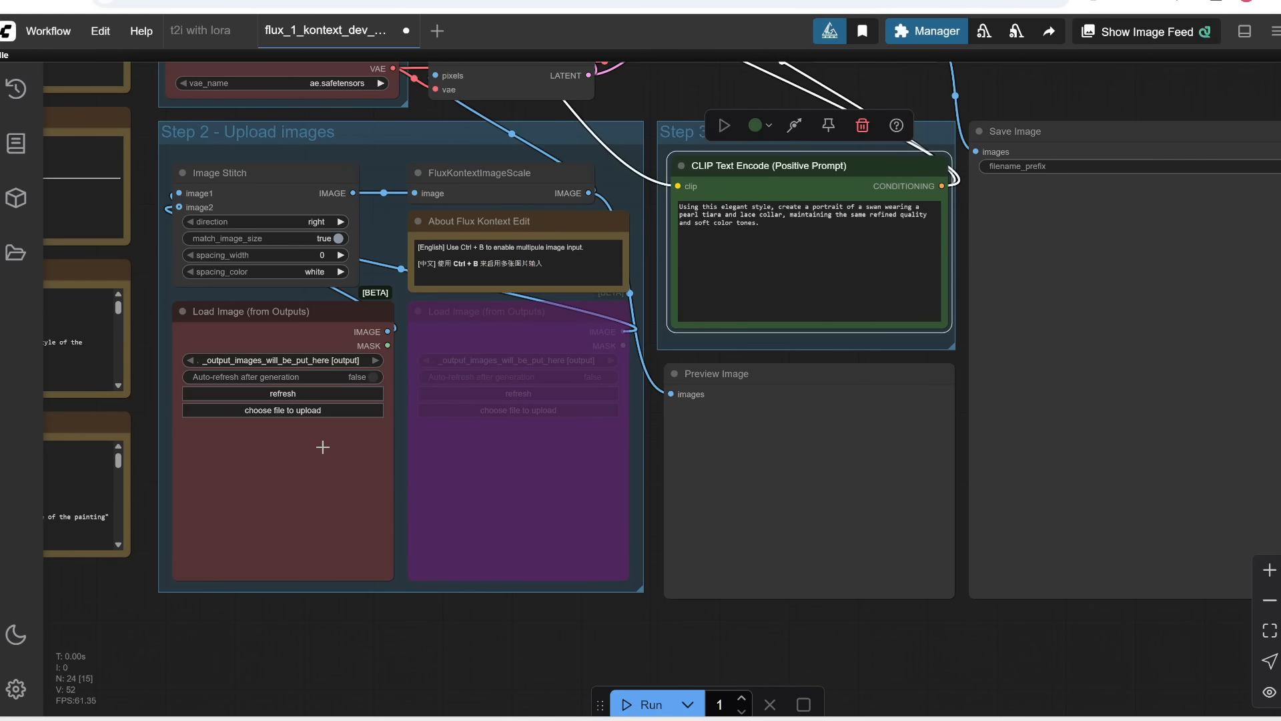
# Step: Set the positive prompt to "Remove everyone in the background", run the workflow, and inspect the generated street portrait
pyautogui.scroll(11, 413, 481)
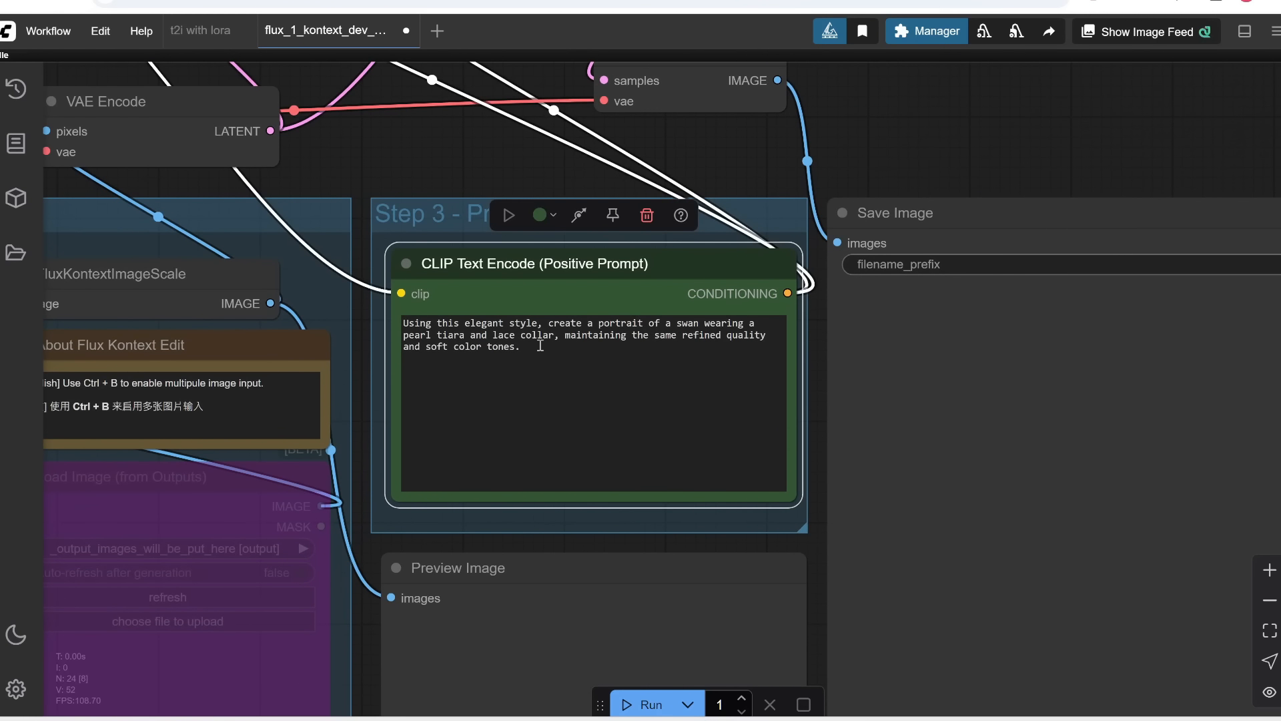
pyautogui.click(540, 345)
pyautogui.hotkey('ctrl', 'a')
pyautogui.write('Remove everyone in the background')
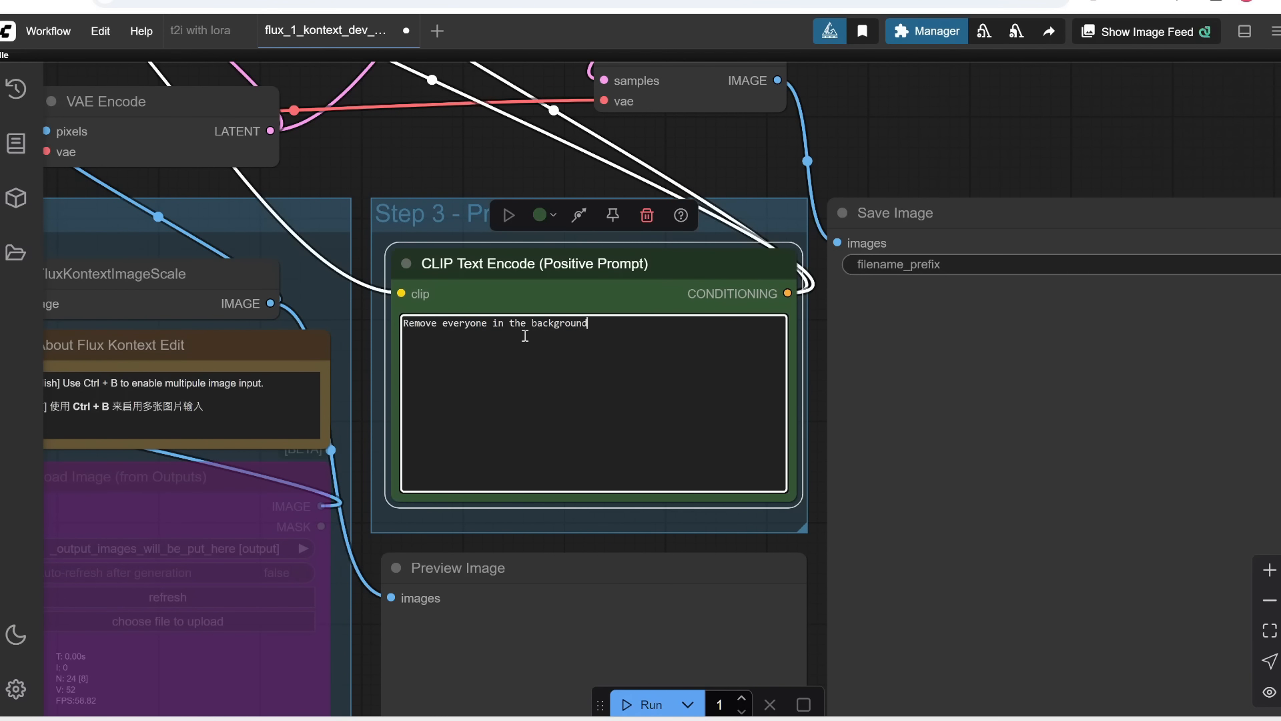
pyautogui.click(649, 704)
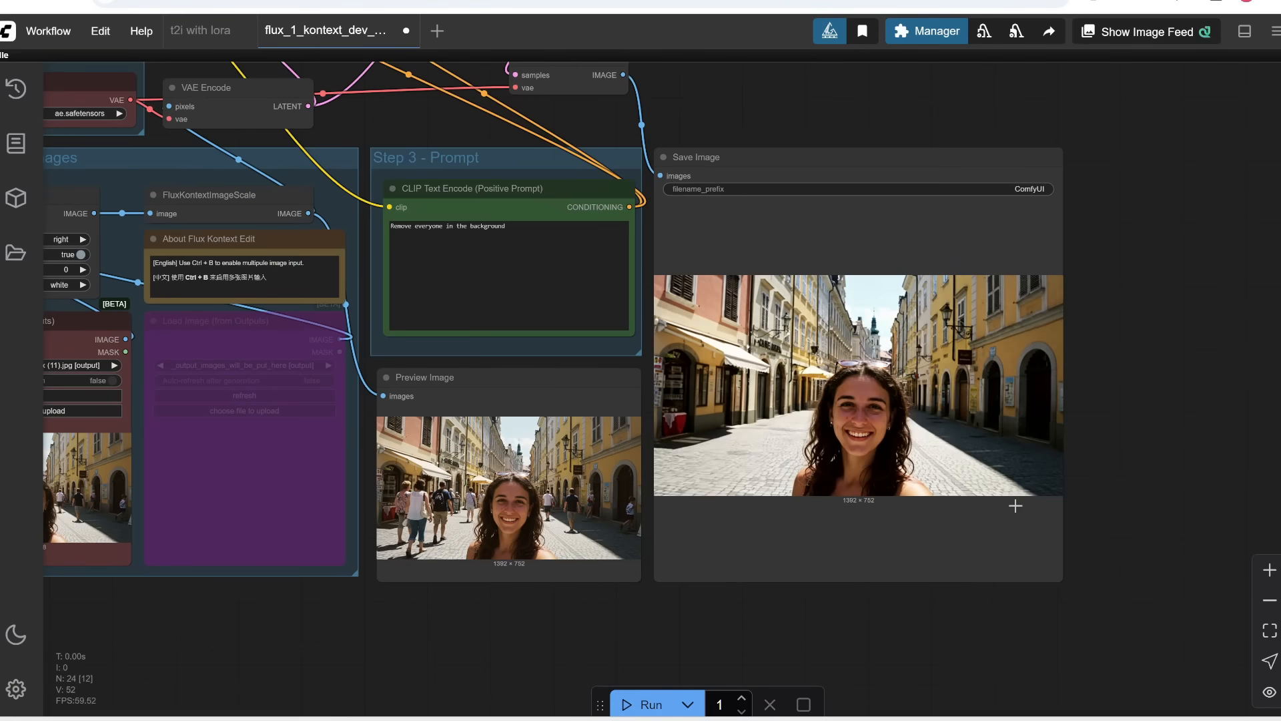
pyautogui.scroll(2, 1033, 471)
pyautogui.scroll(3, 1033, 472)
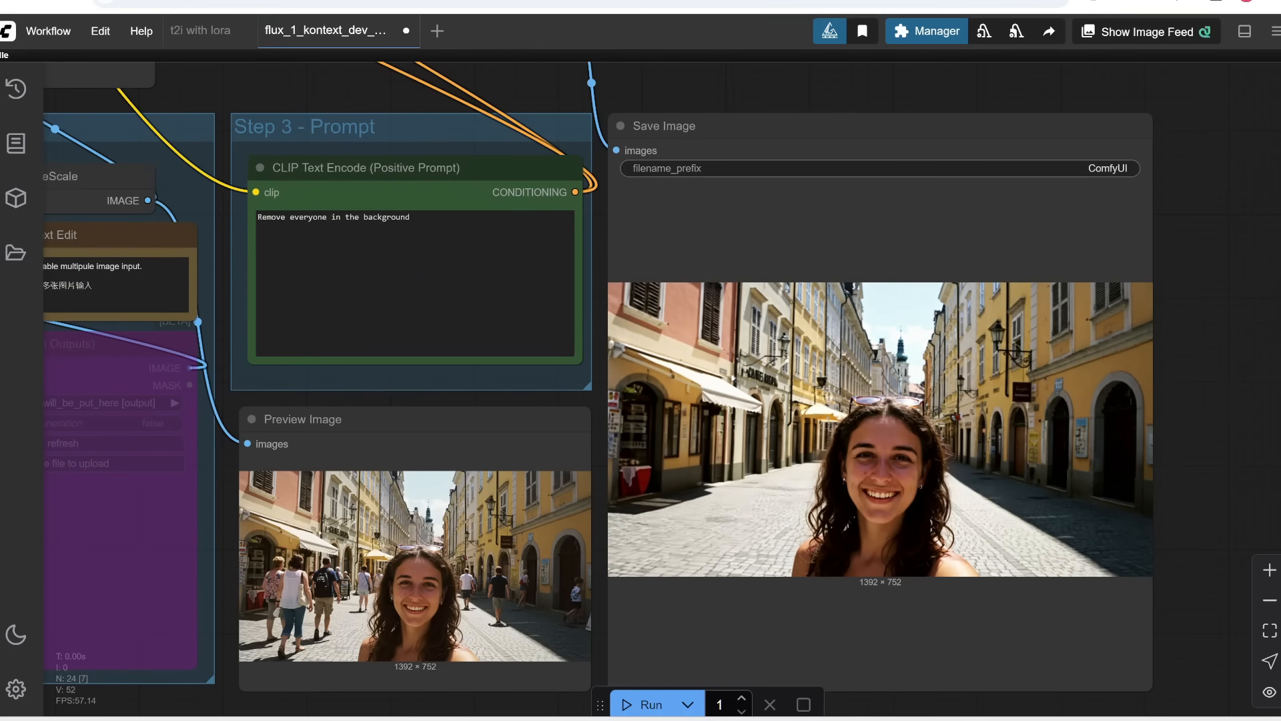
# Step: Switch to File Explorer and open the output folder inside the ComfyUI folder
pyautogui.hotkey('alt', 'Tab')
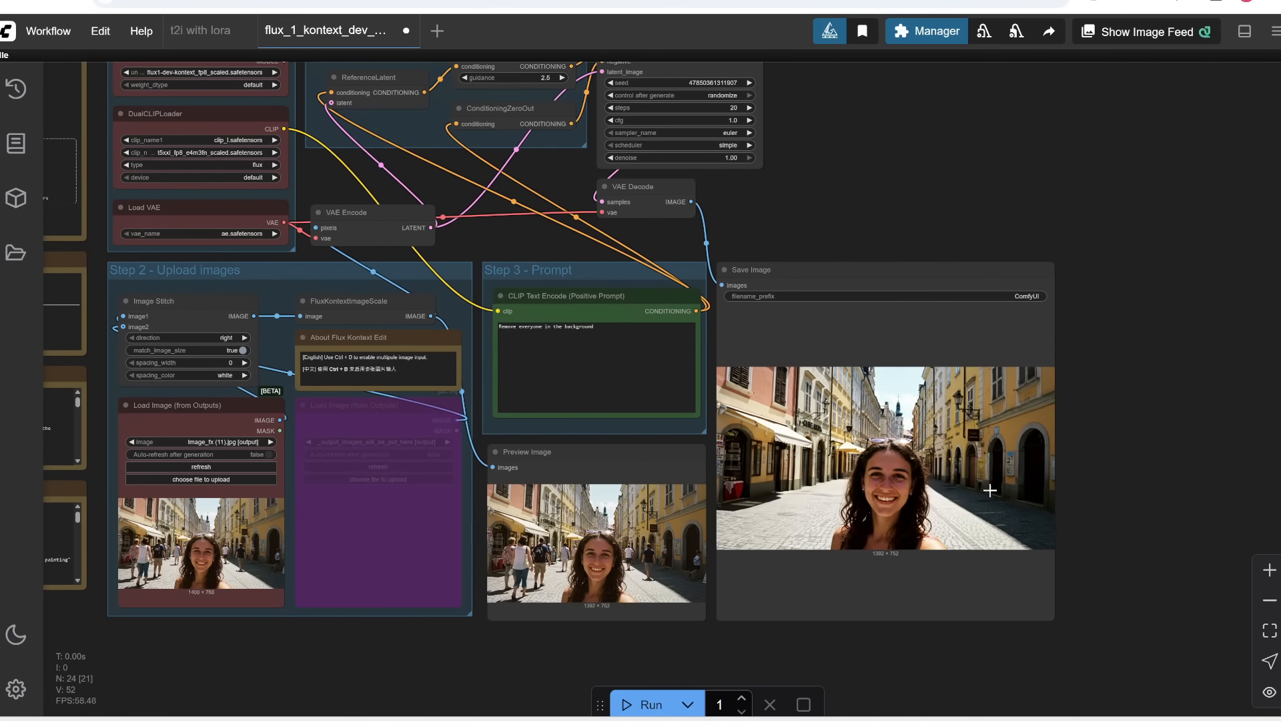
pyautogui.hotkey('alt', 'Tab')
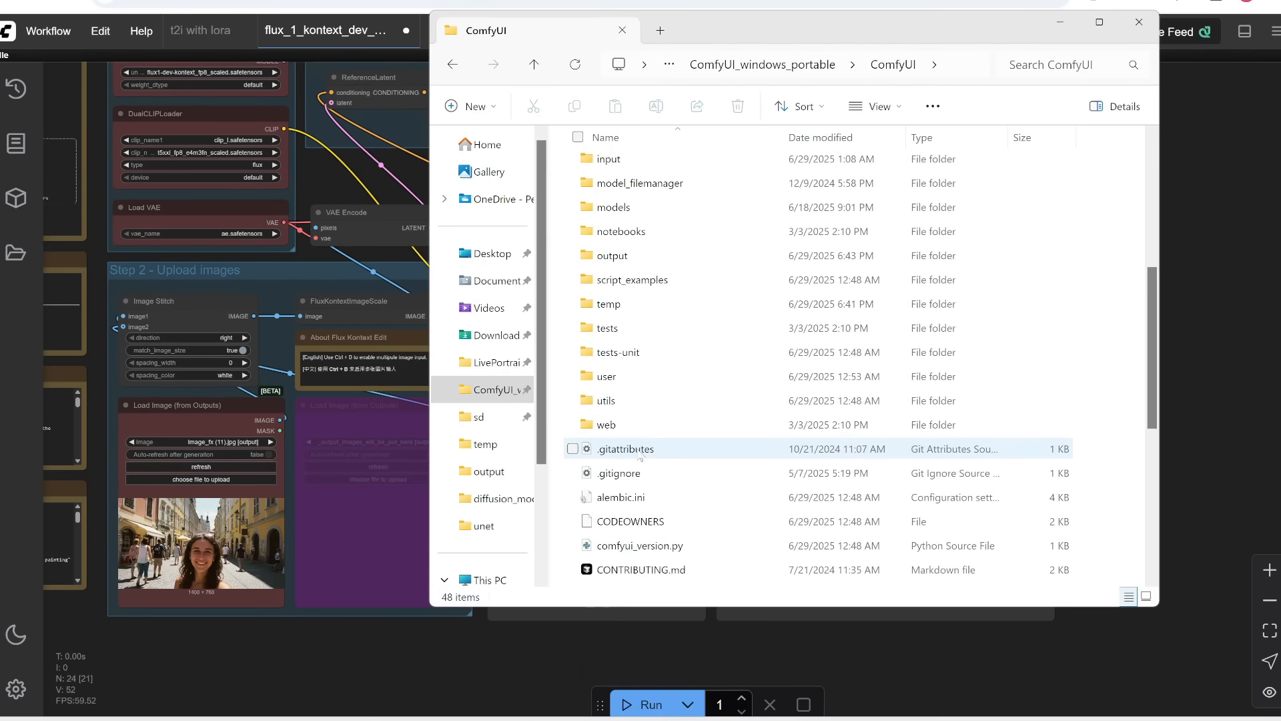
pyautogui.doubleClick(617, 259)
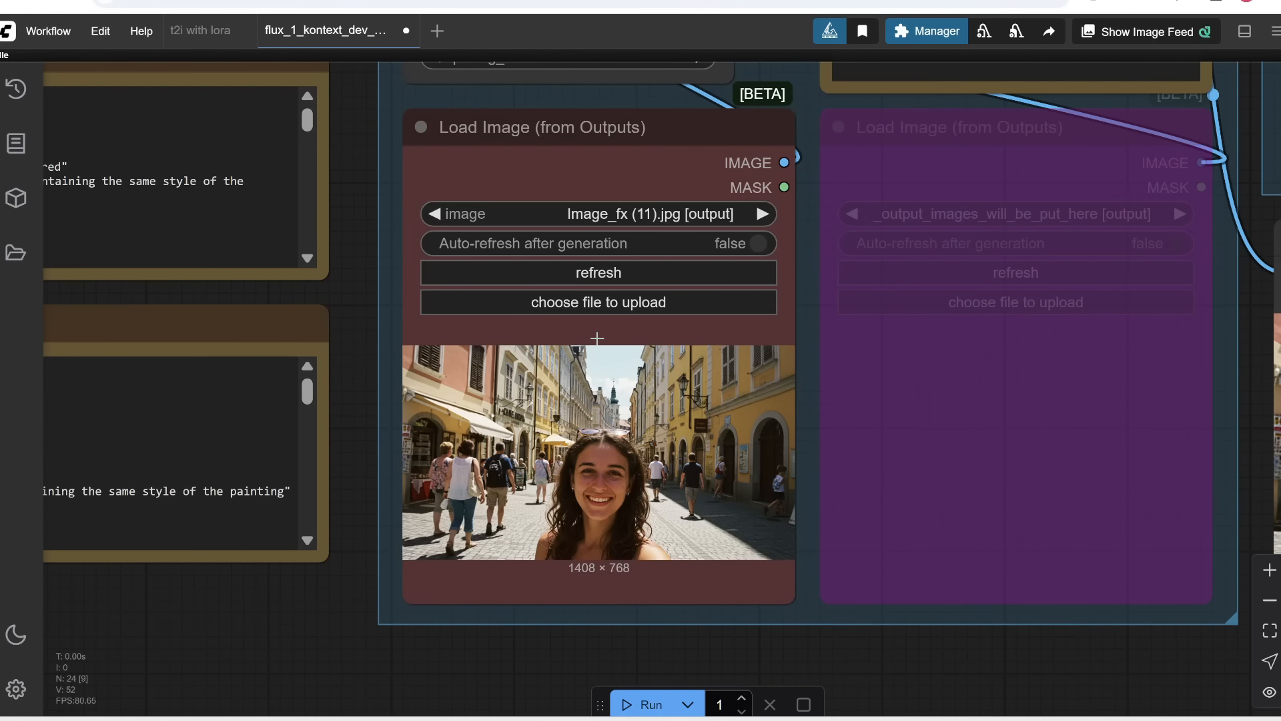
# Step: Load AI-repair-before.webp as the input image and run the prompt "fix the cracks, folds, or scratches on the image. colorize this"
pyautogui.click(621, 301)
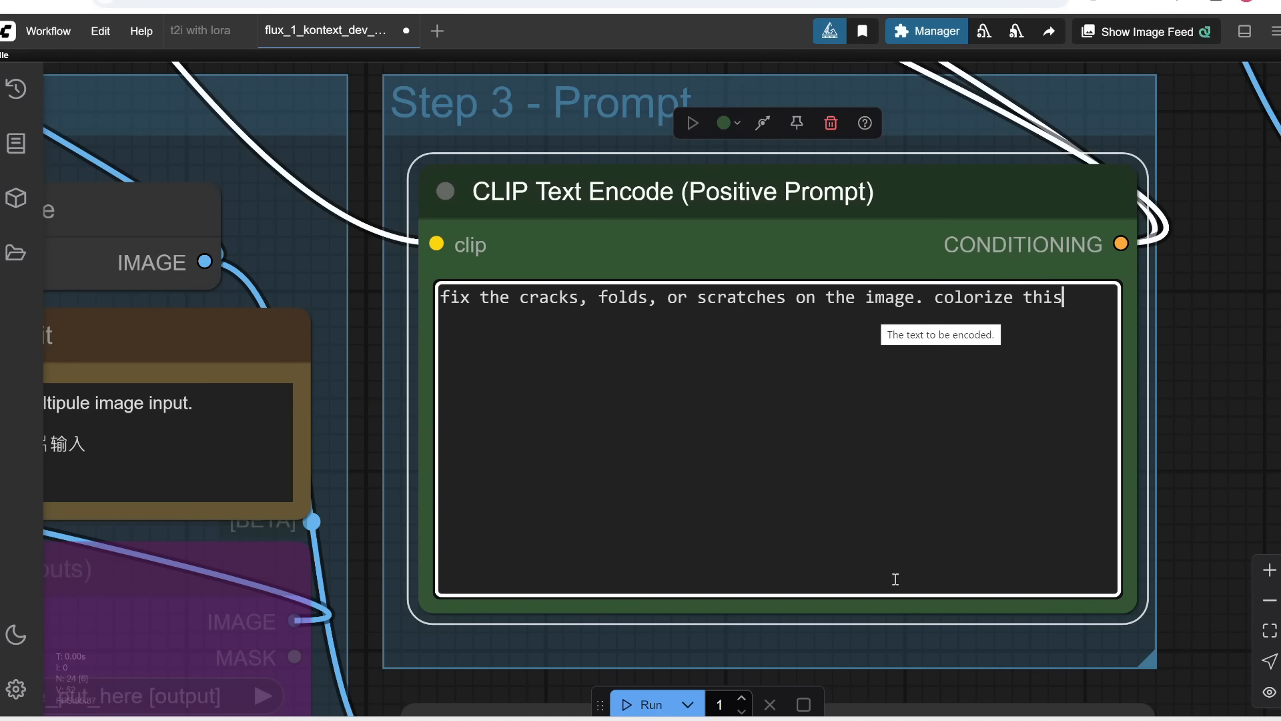
pyautogui.click(641, 705)
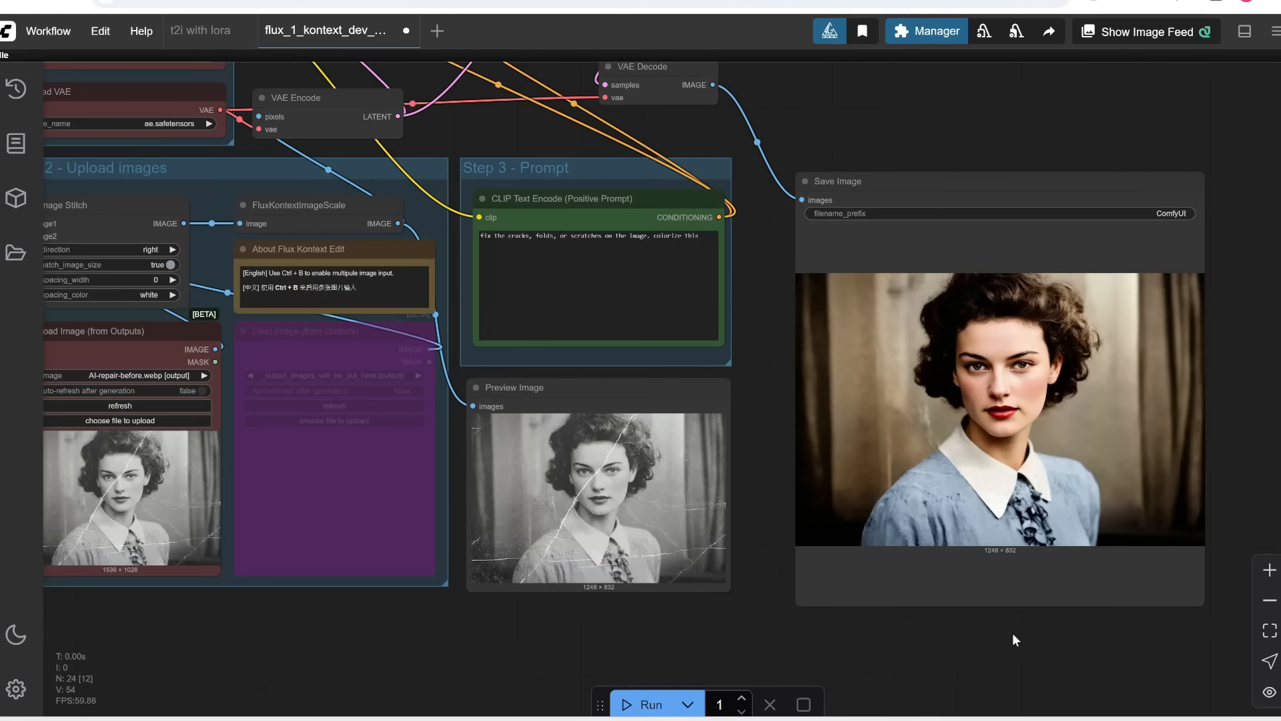
pyautogui.scroll(5, 1013, 639)
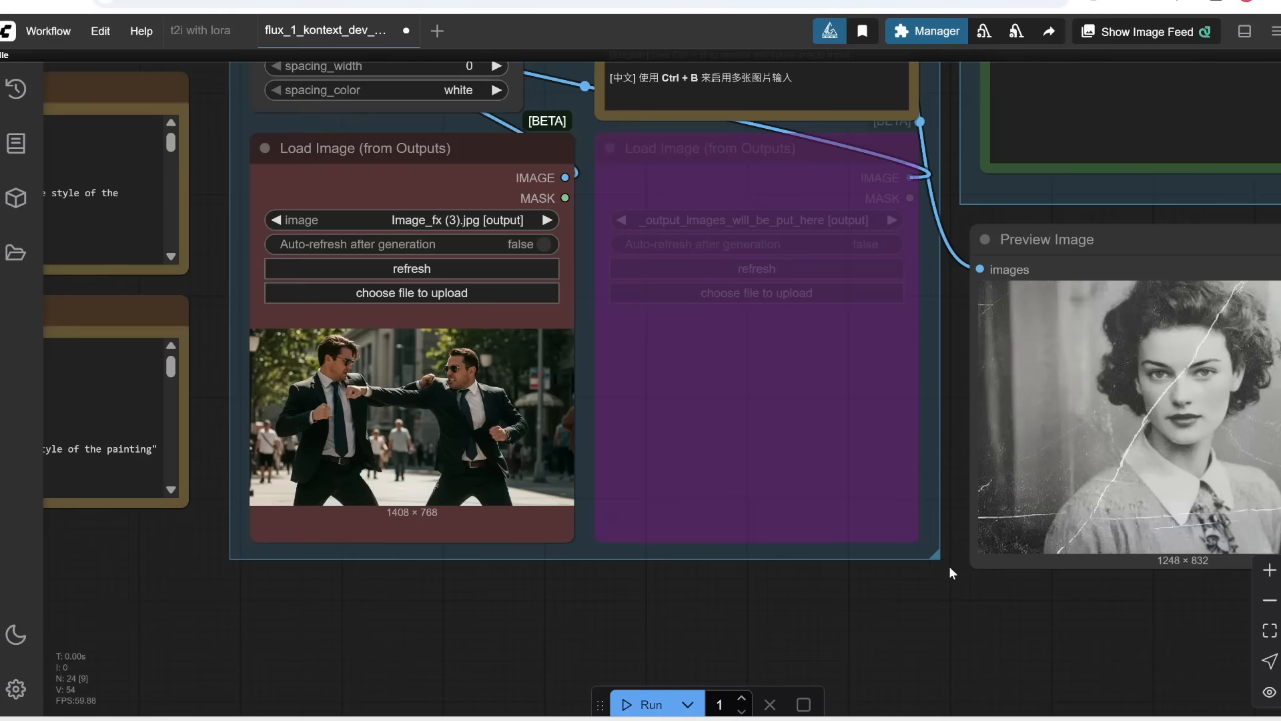
# Step: Replace the positive prompt with "turn this into anime style" and run the workflow on Image_fx (3).jpg
pyautogui.moveTo(949, 566); pyautogui.dragTo(516, 688)
pyautogui.click(737, 141)
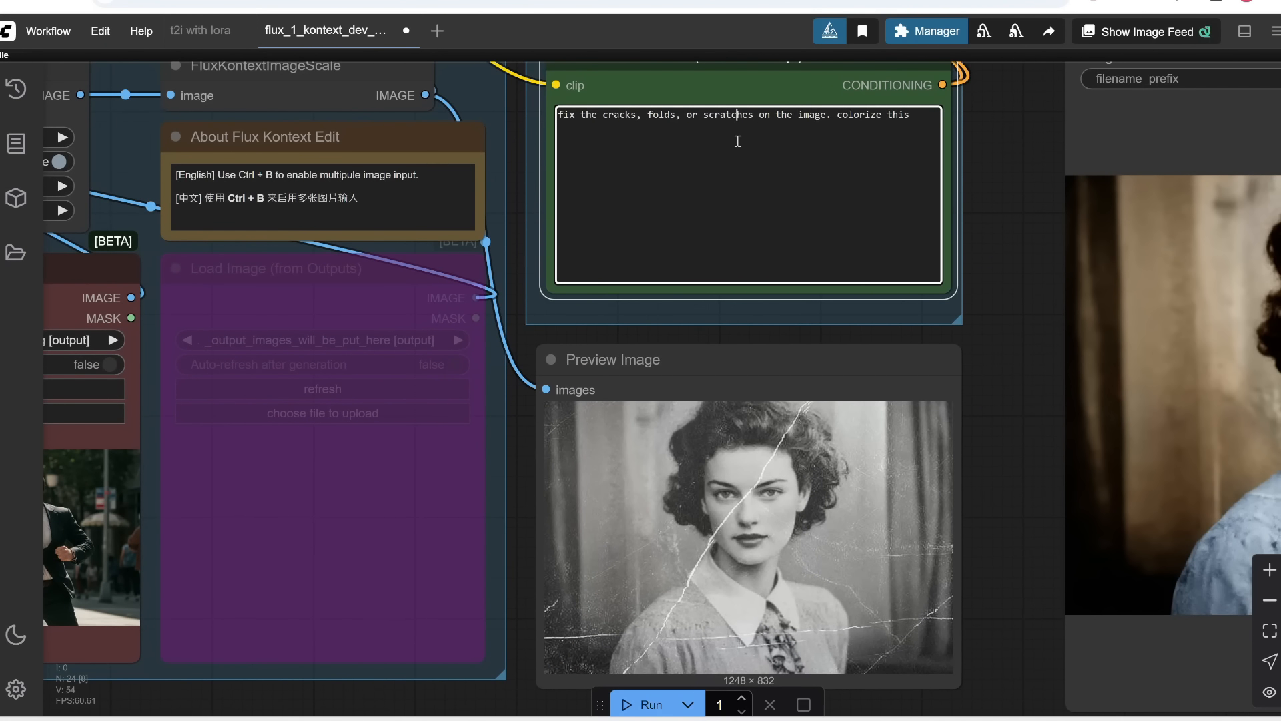
pyautogui.hotkey('ctrl', 'a')
pyautogui.write('turn this into anime style')
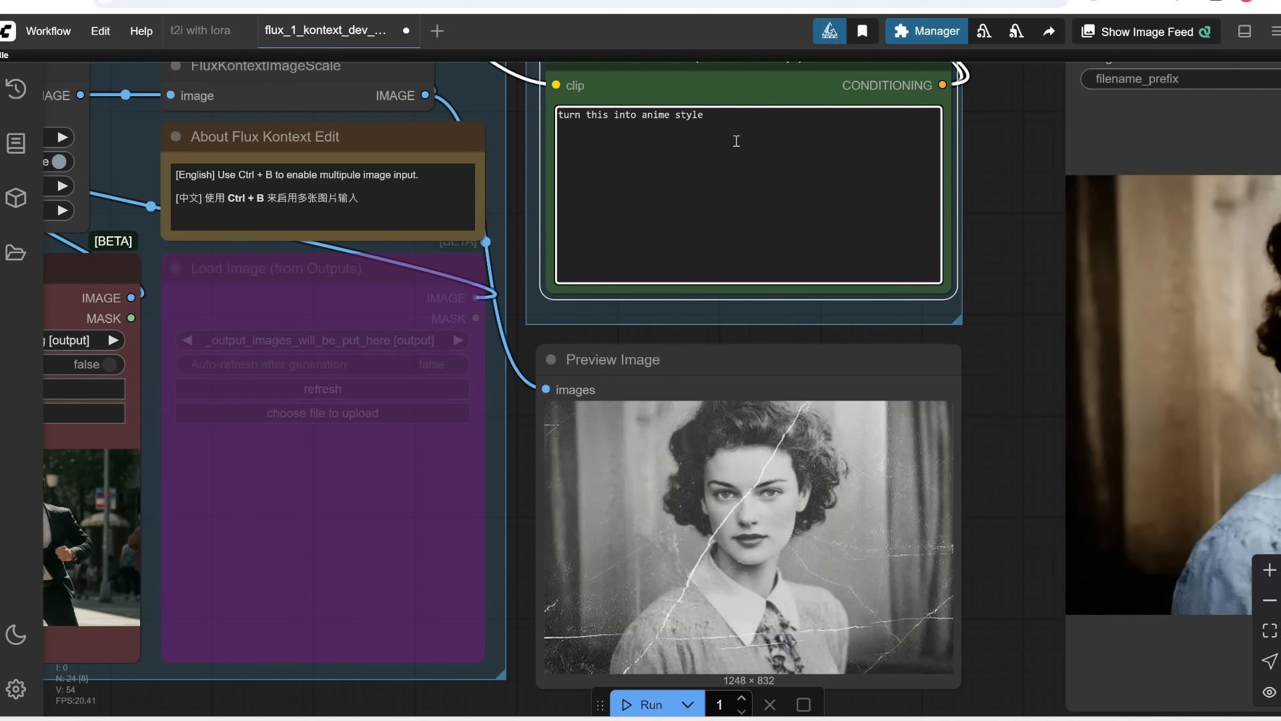
pyautogui.click(627, 704)
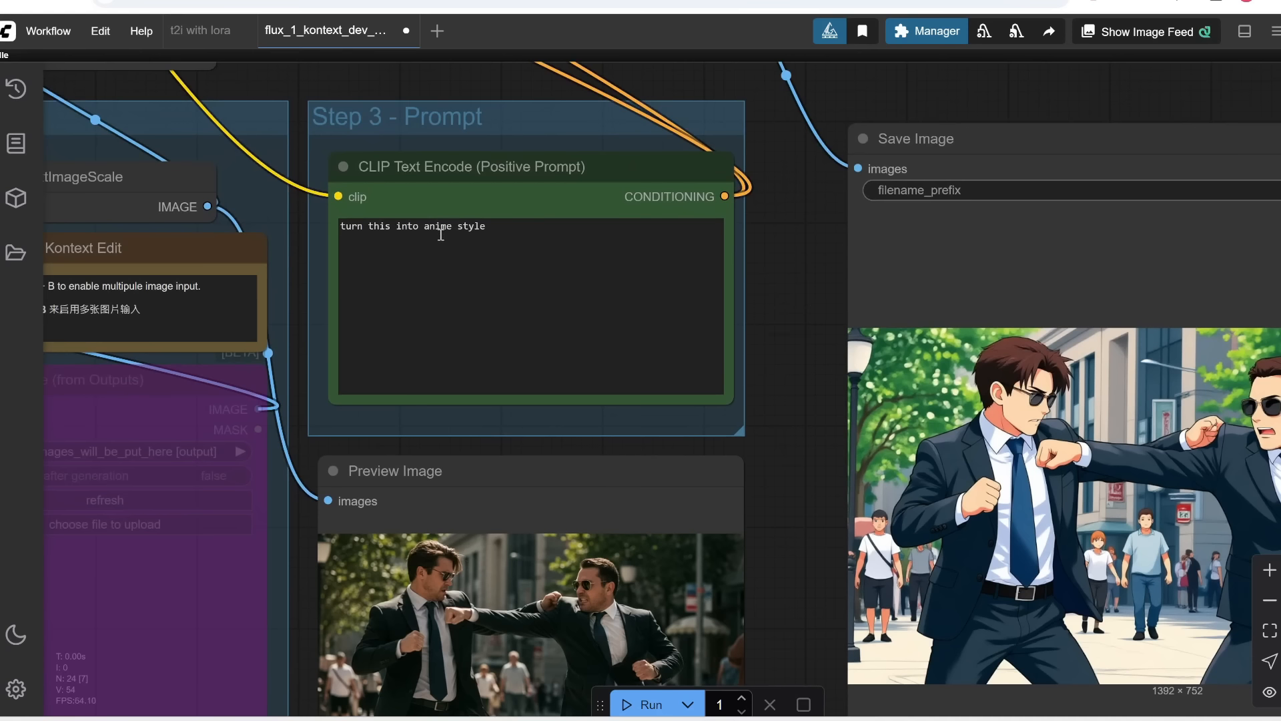
# Step: Change the requested style in the prompt to "3D Disney Pixar" and generate the image of the fighting men again
pyautogui.doubleClick(441, 227)
pyautogui.write('3D Disney Pixar')
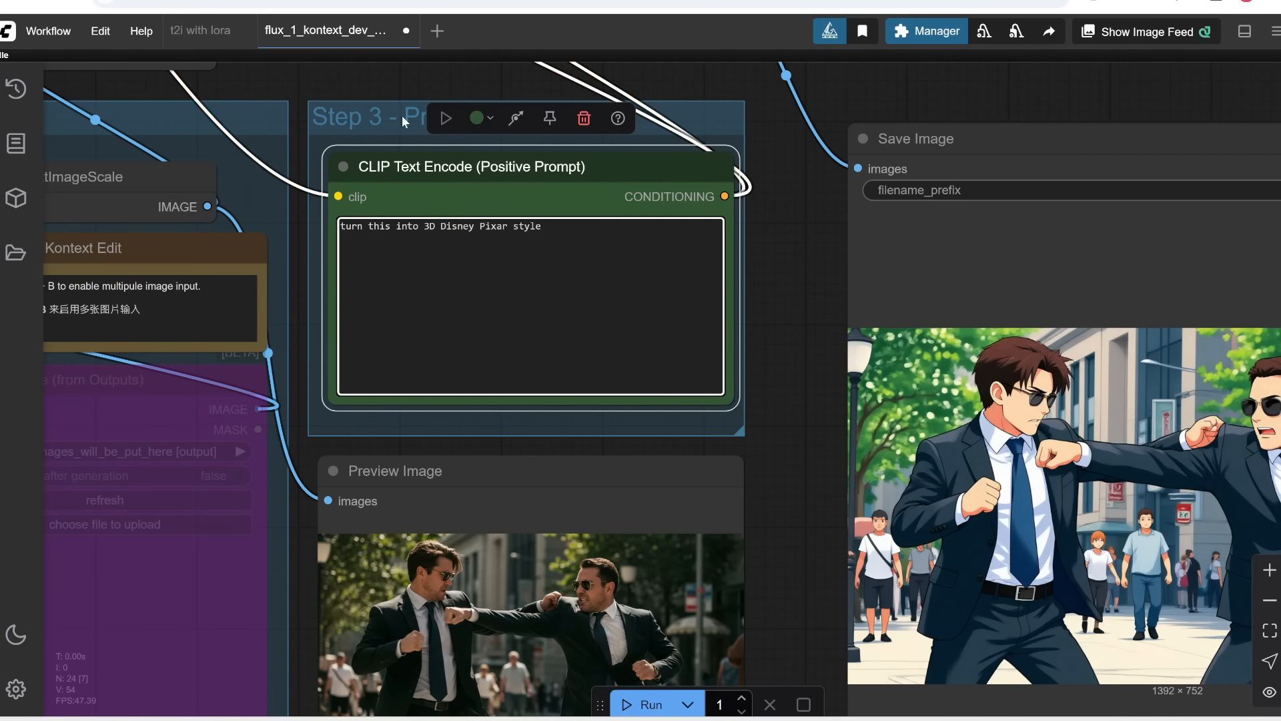
pyautogui.click(637, 709)
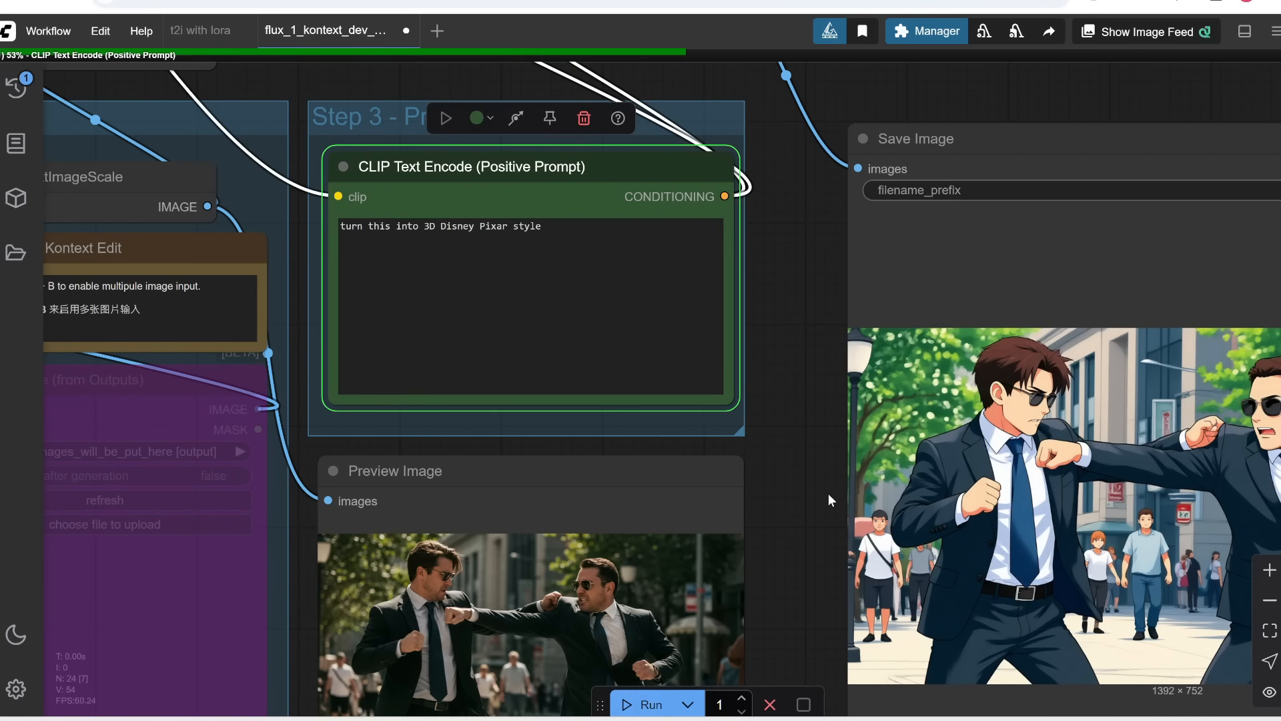
pyautogui.moveTo(813, 542); pyautogui.dragTo(567, 428)
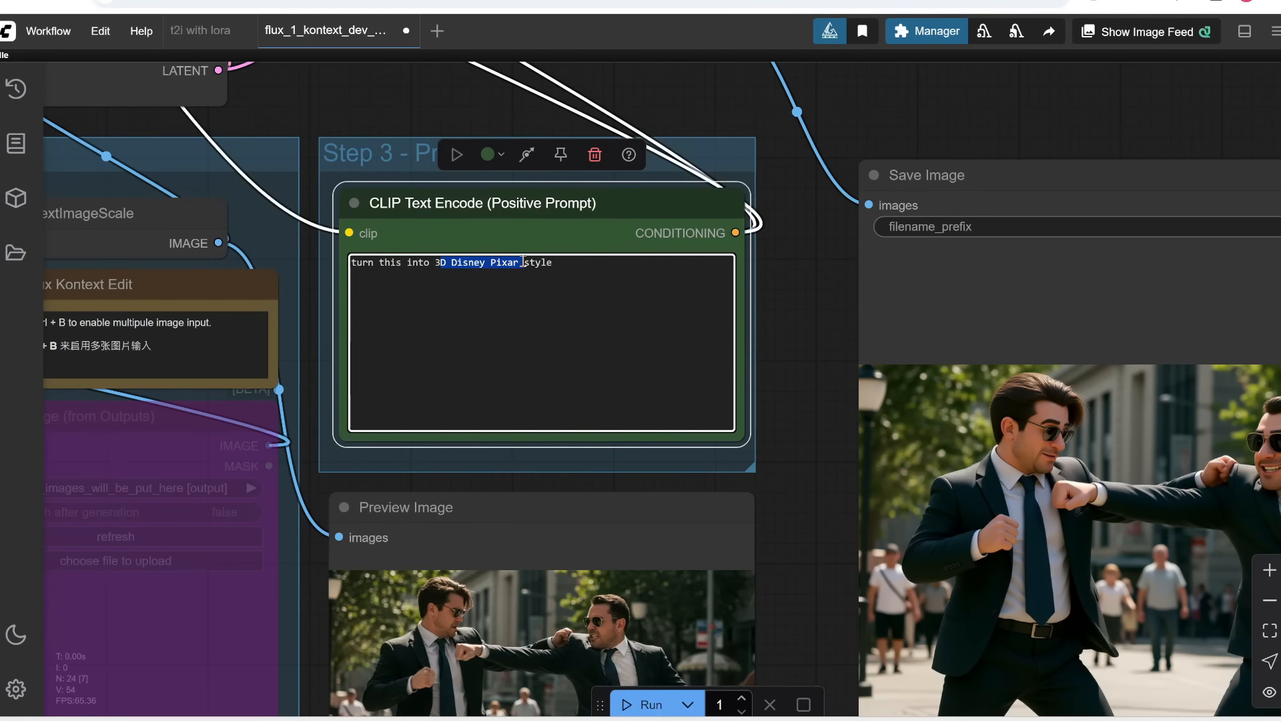
# Step: Change the requested style in the prompt to "pixel art" and run the workflow
pyautogui.press('BackSpace')
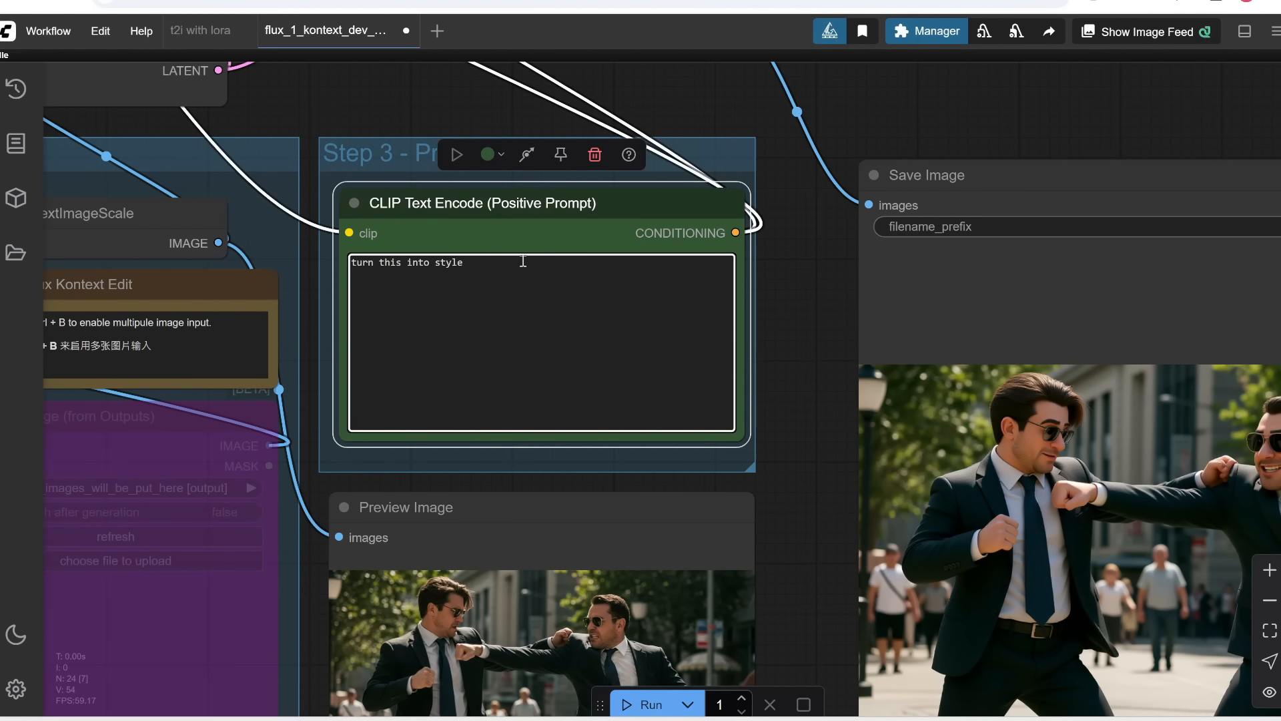
pyautogui.write('pixel art')
pyautogui.click(641, 704)
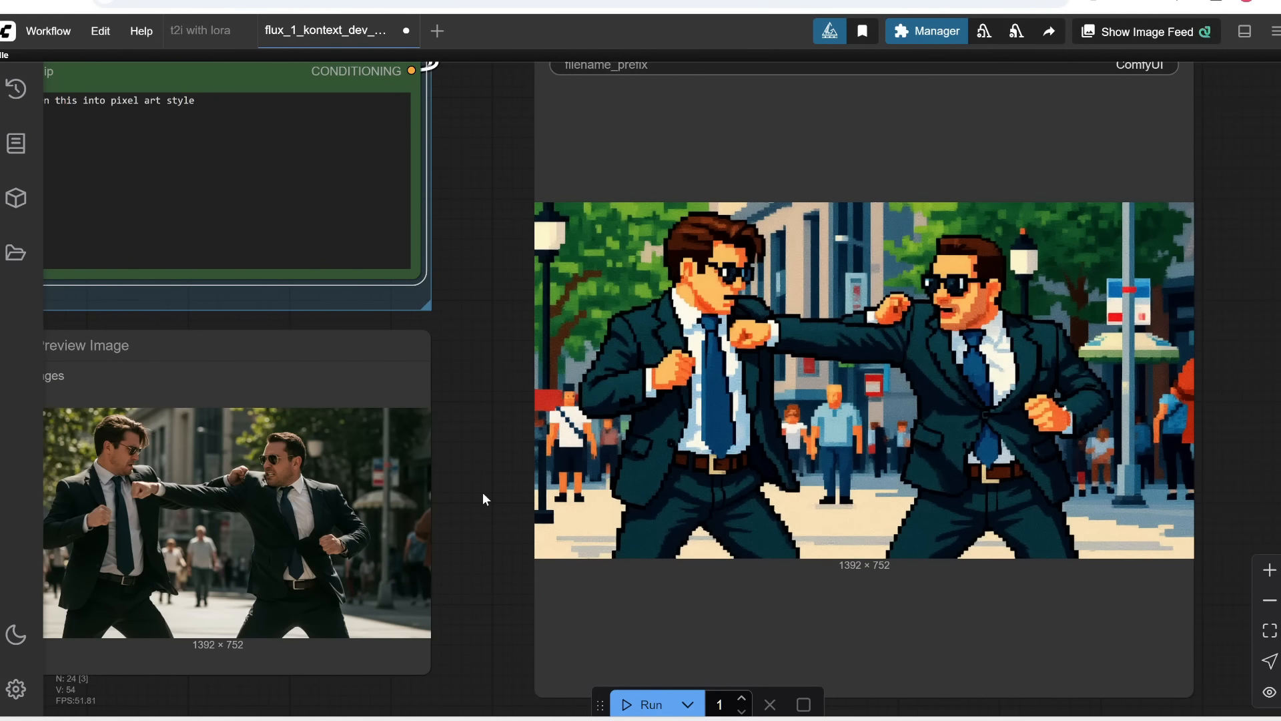
# Step: Run the prompt "remove their sunglasses. put a red scarf on the man on the left, and a cowboy hat on the man on the right"
pyautogui.moveTo(483, 492); pyautogui.dragTo(1099, 581)
pyautogui.scroll(3, 1040, 527)
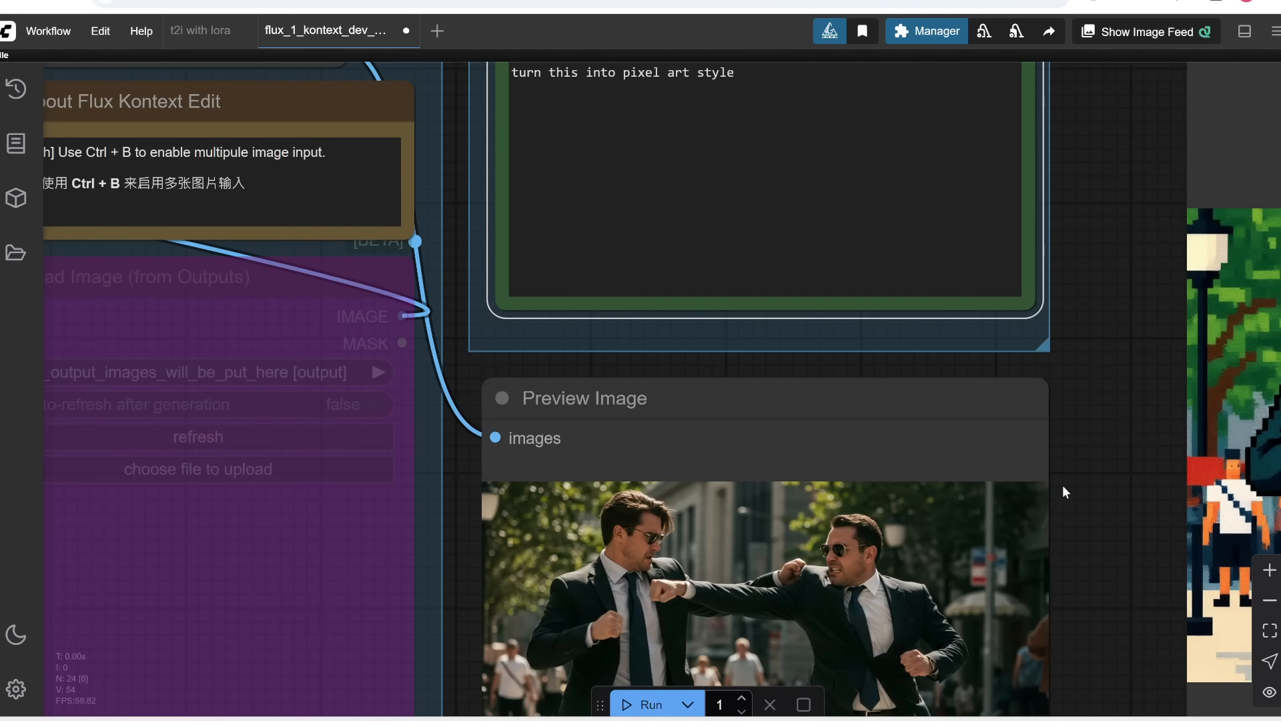
pyautogui.scroll(-3, 1076, 391)
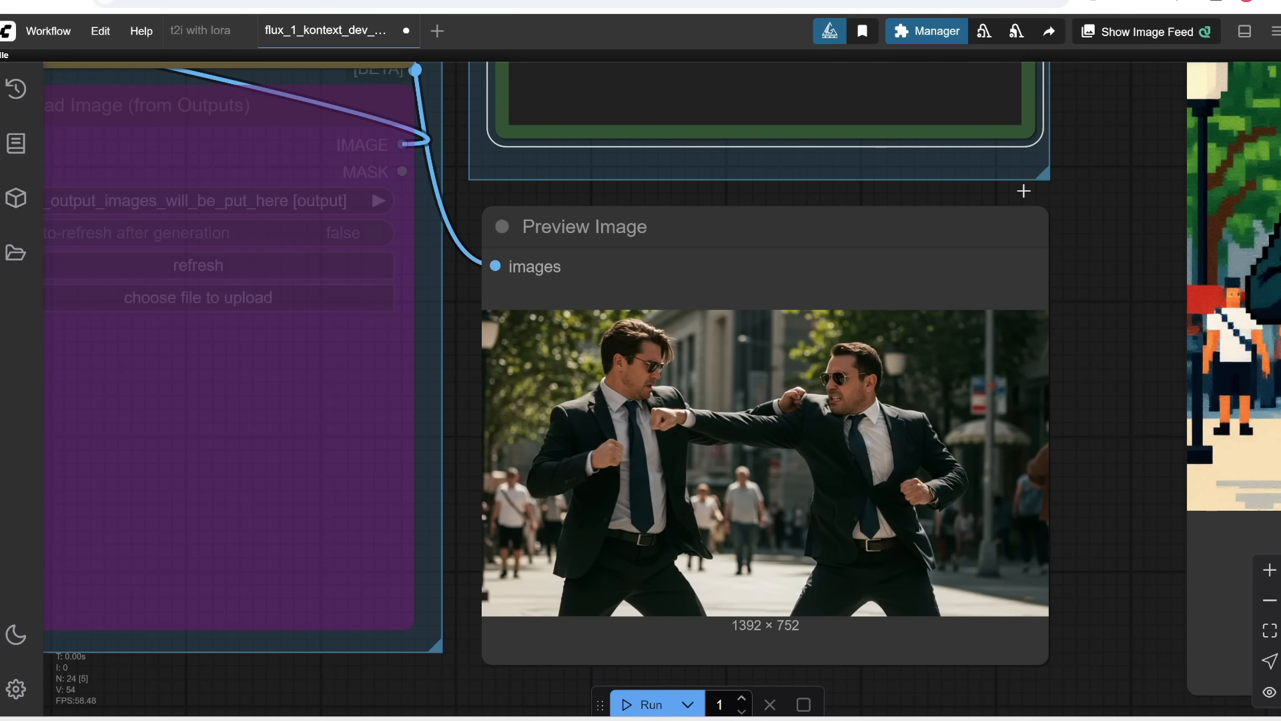
pyautogui.scroll(4, 746, 218)
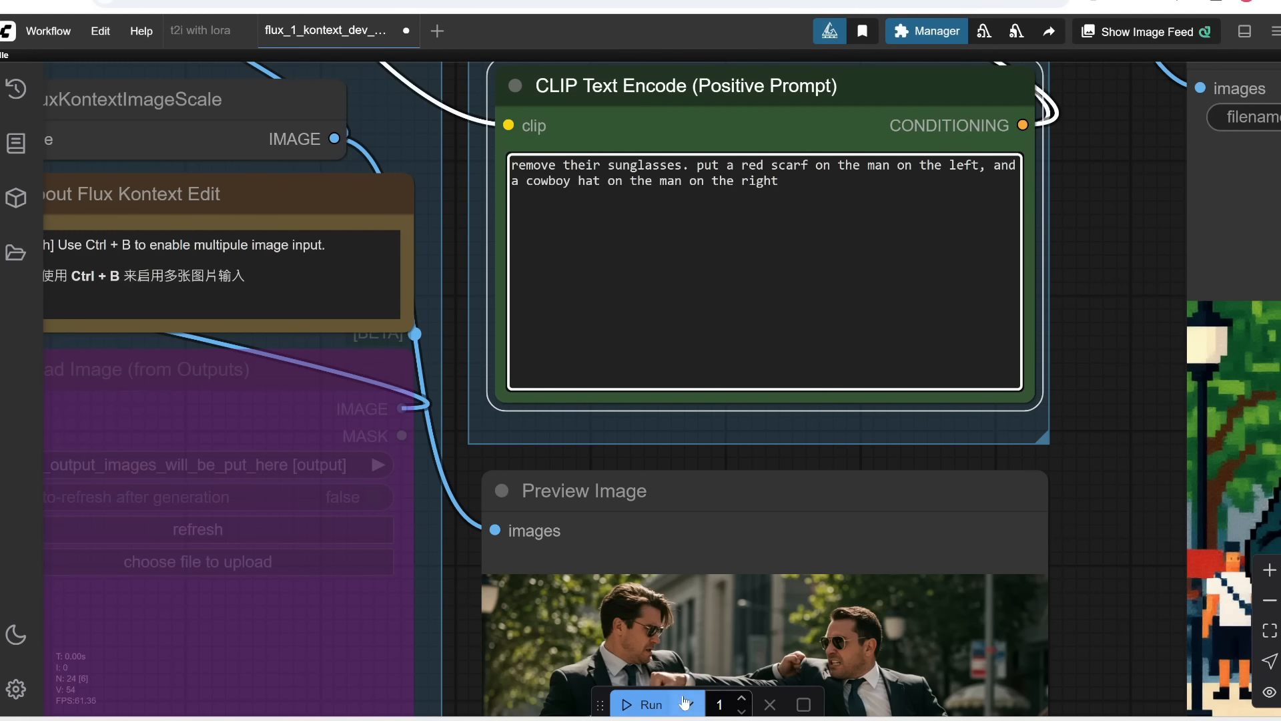
pyautogui.click(641, 706)
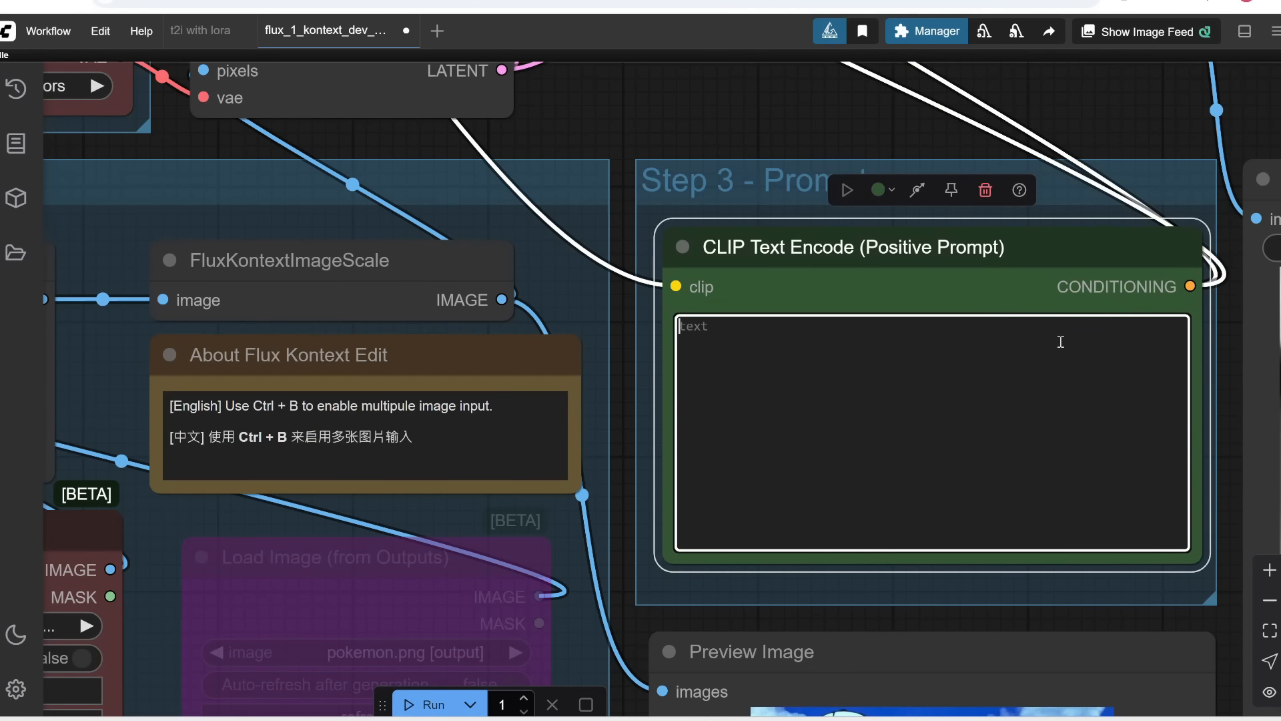
# Step: Enter "make them bald" as the positive prompt, and replace it with "remove the UI"
pyautogui.write('make them bald')
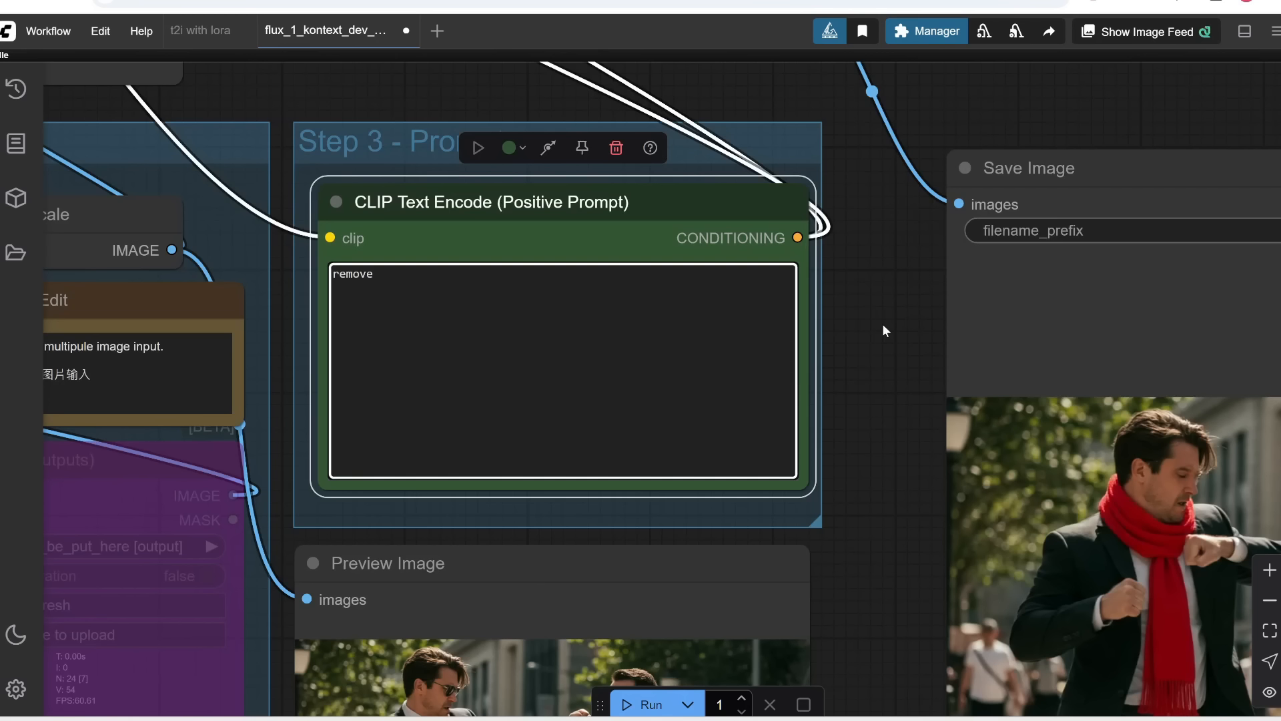
pyautogui.write('the UI')
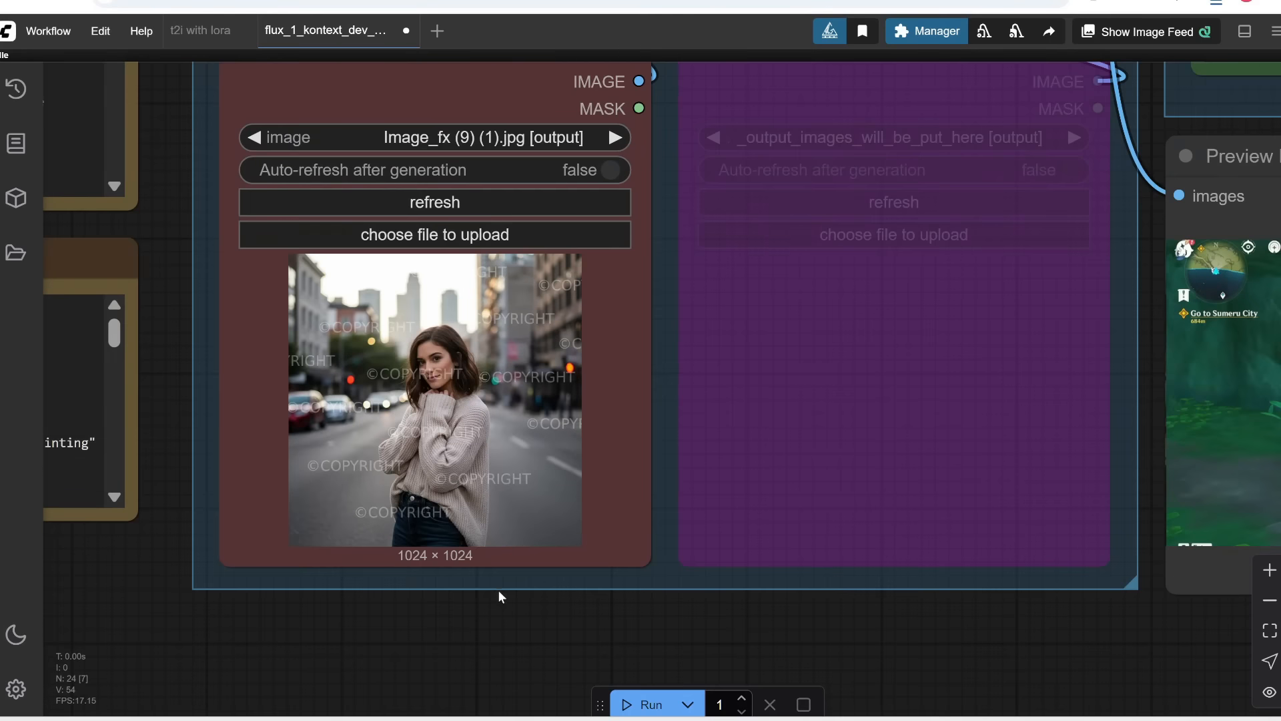
# Step: Replace the positive prompt with "remove all the watermarks" and run the workflow on Image_fx (9) (1).jpg
pyautogui.scroll(3, 498, 590)
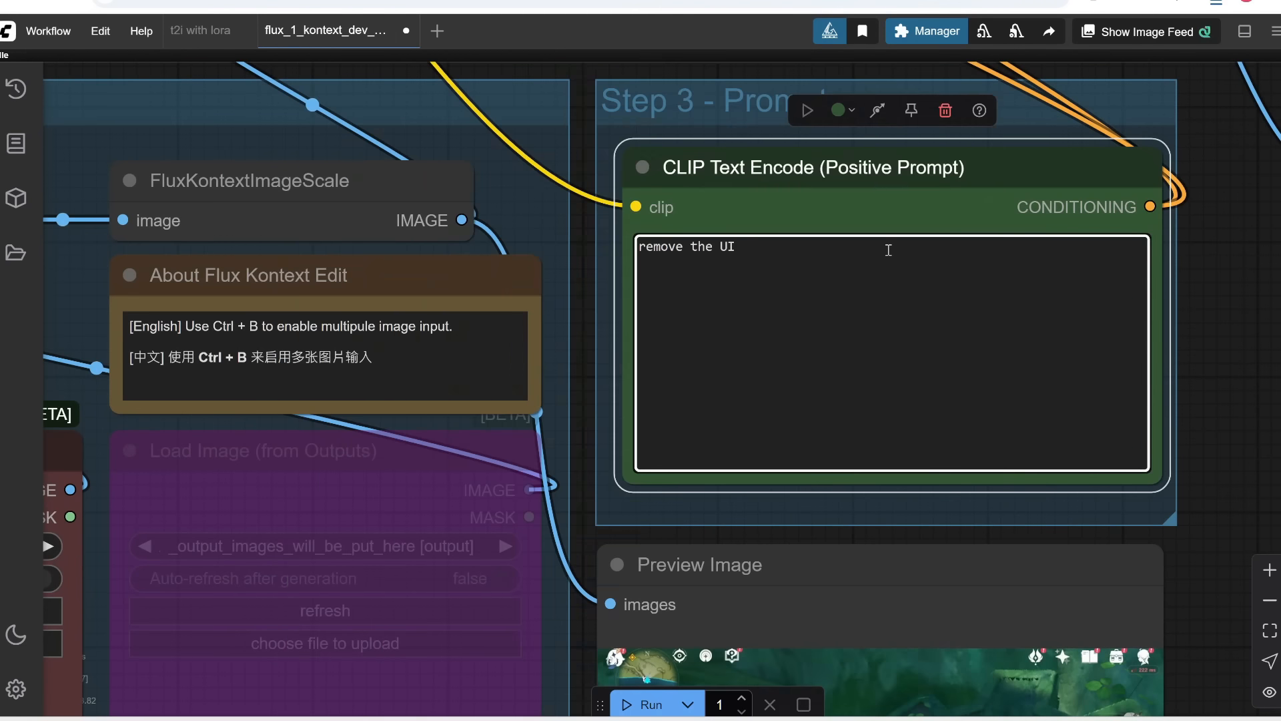
pyautogui.hotkey('ctrl', 'a')
pyautogui.write('R')
pyautogui.press('BackSpace')
pyautogui.write('remove all the watermarks')
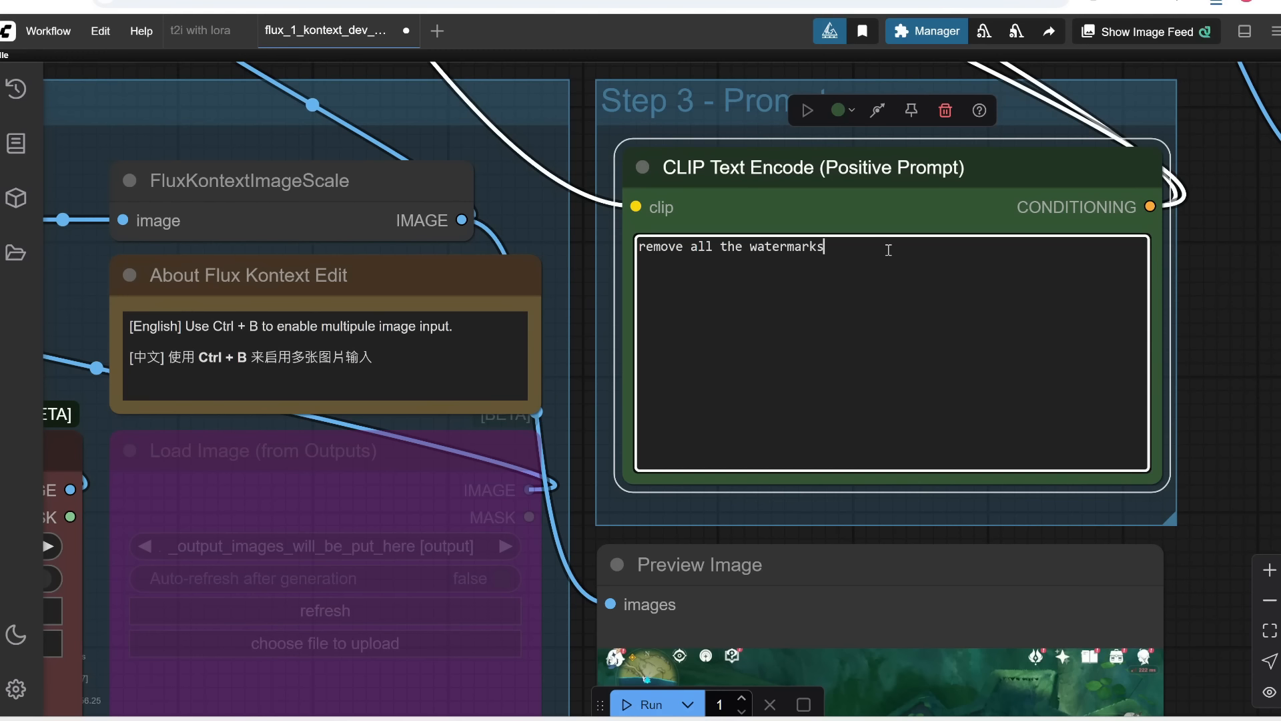
pyautogui.click(640, 704)
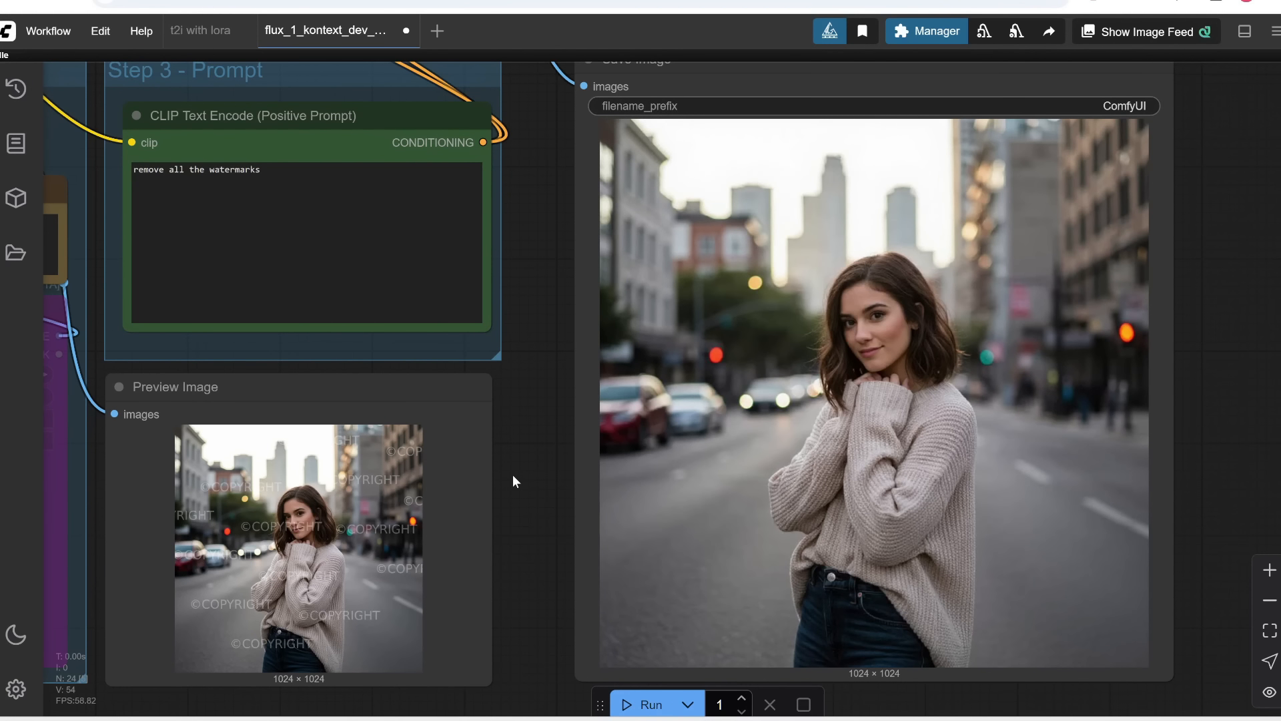
pyautogui.scroll(-1, 512, 474)
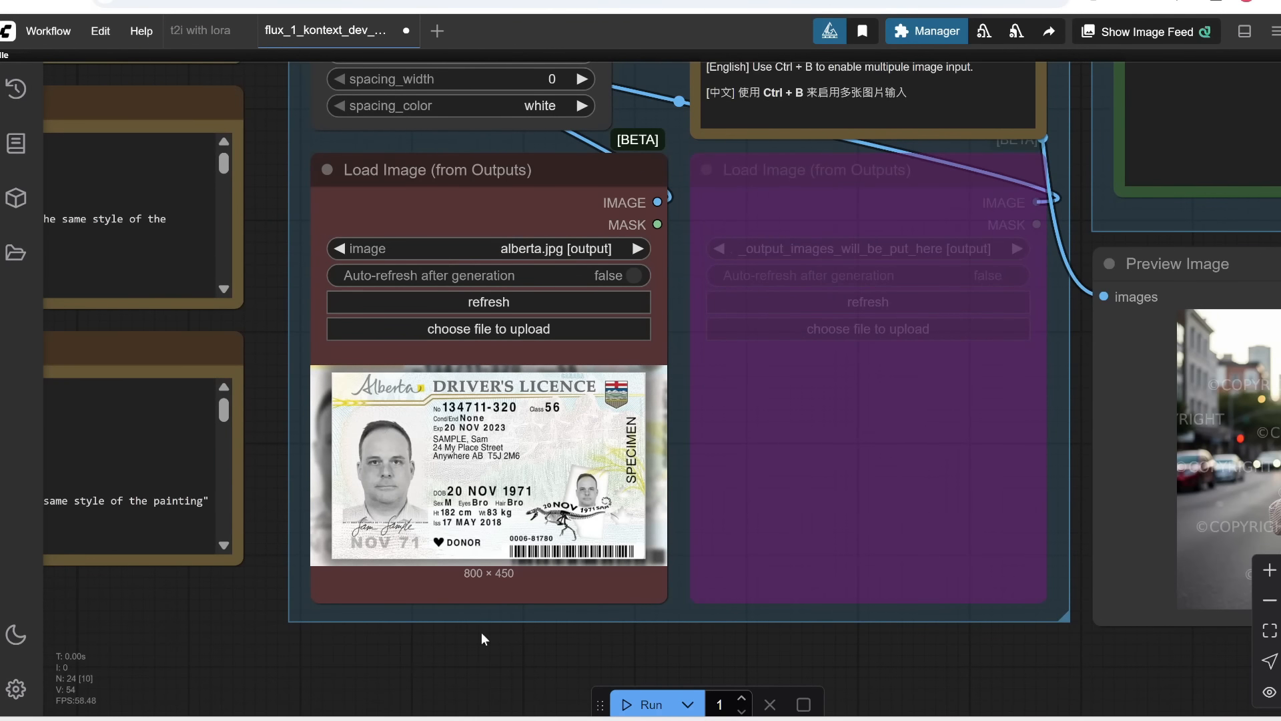
# Step: Run the workflow on alberta.jpg with a prompt that changes the licence number on the specimen card
pyautogui.scroll(2, 494, 631)
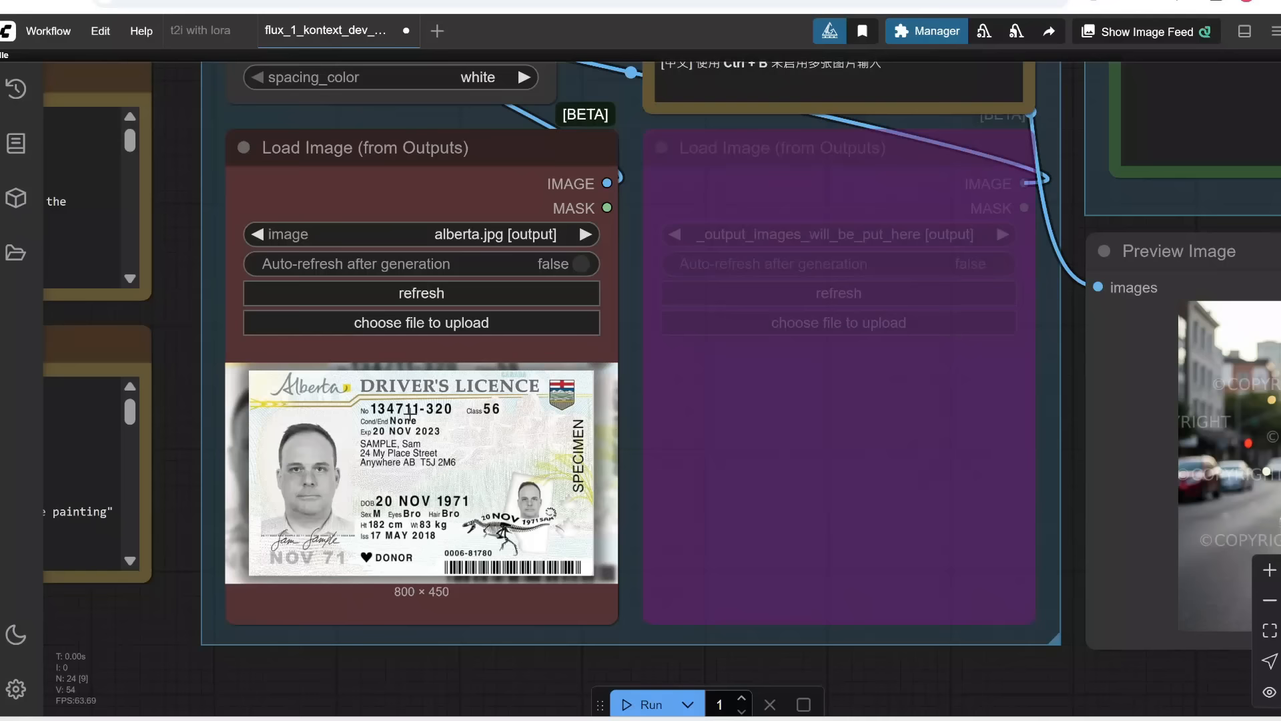
pyautogui.moveTo(857, 66); pyautogui.dragTo(459, 318)
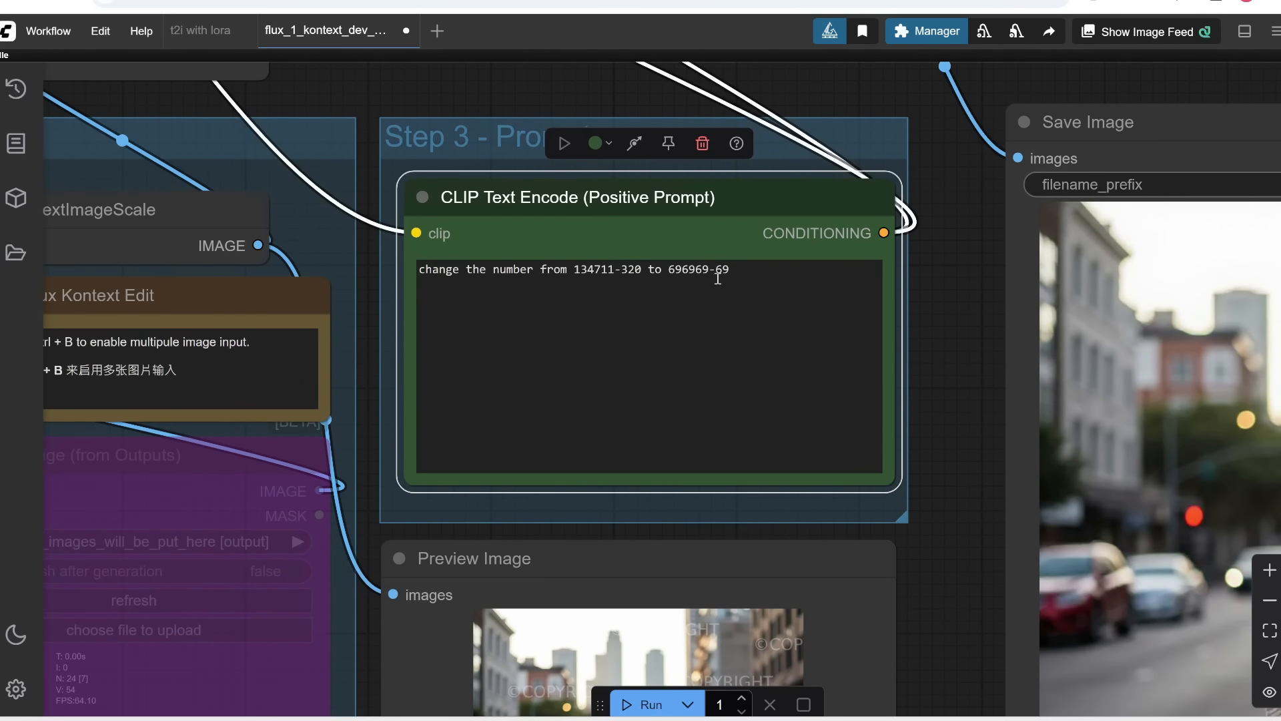
pyautogui.click(641, 704)
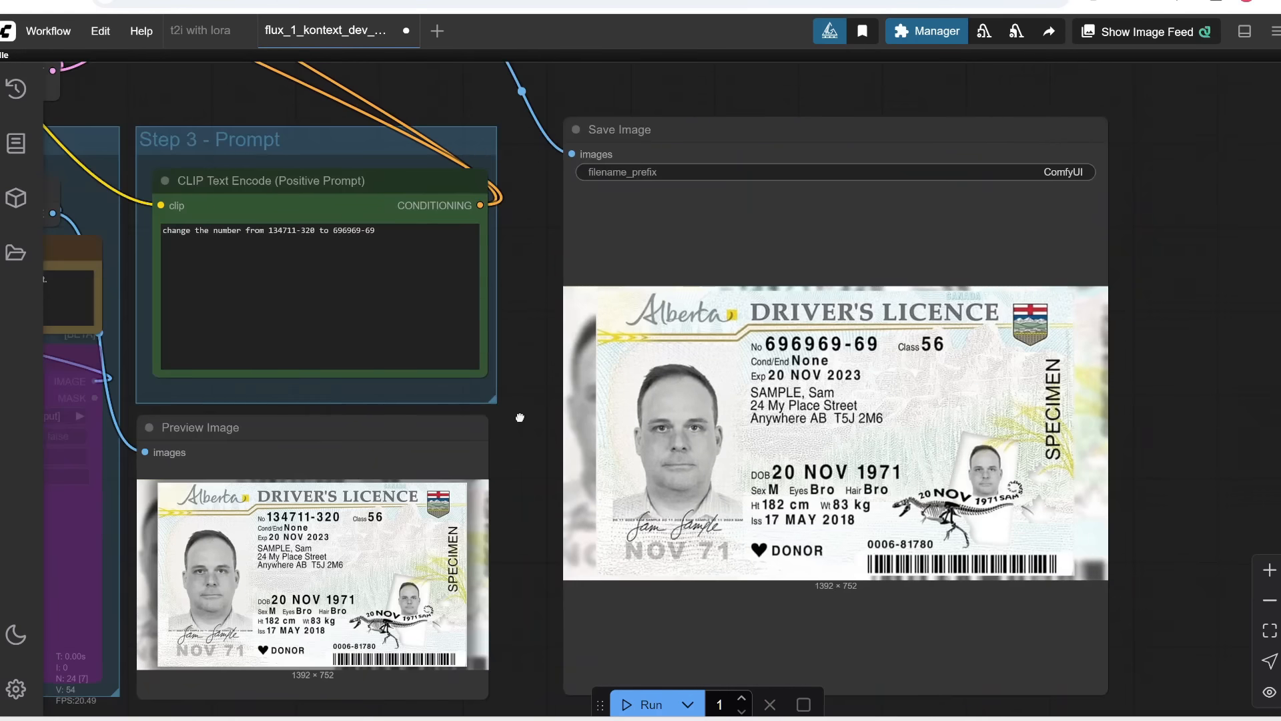
pyautogui.moveTo(520, 417); pyautogui.dragTo(578, 432)
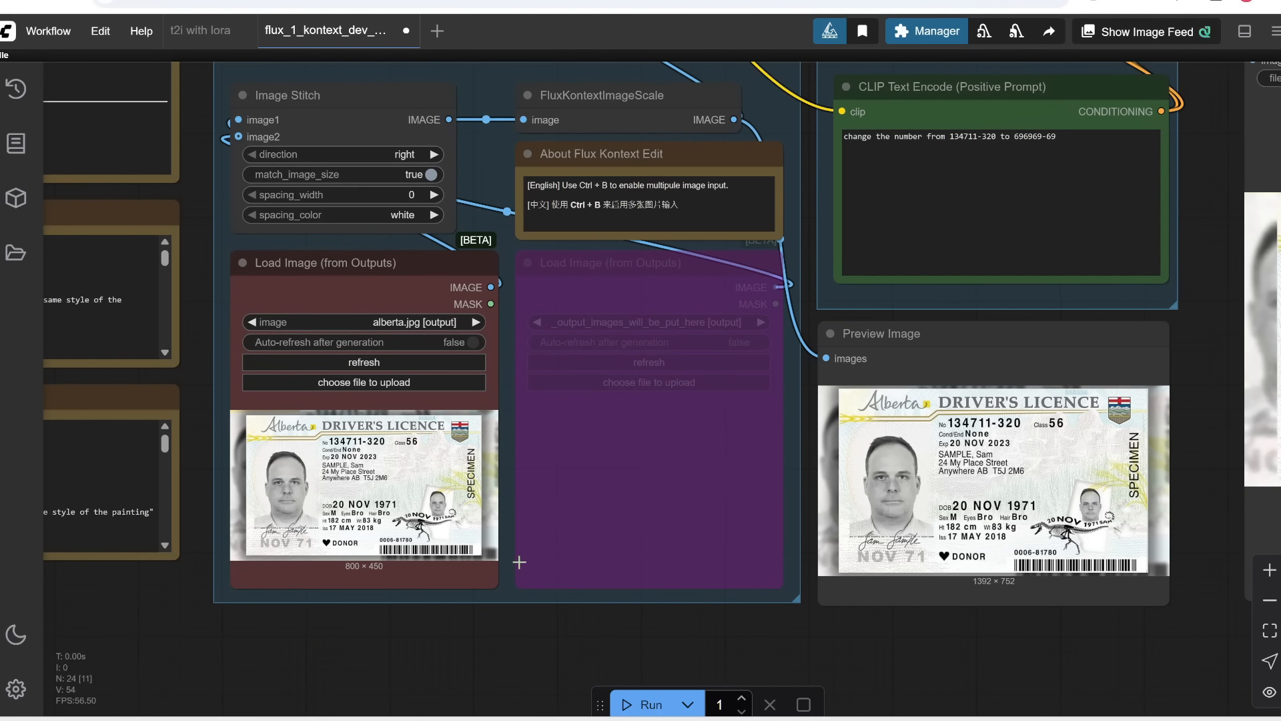
# Step: Run the workflow on the licence image with the positive prompt "the man is in a cozy cafe."
pyautogui.scroll(2, 316, 589)
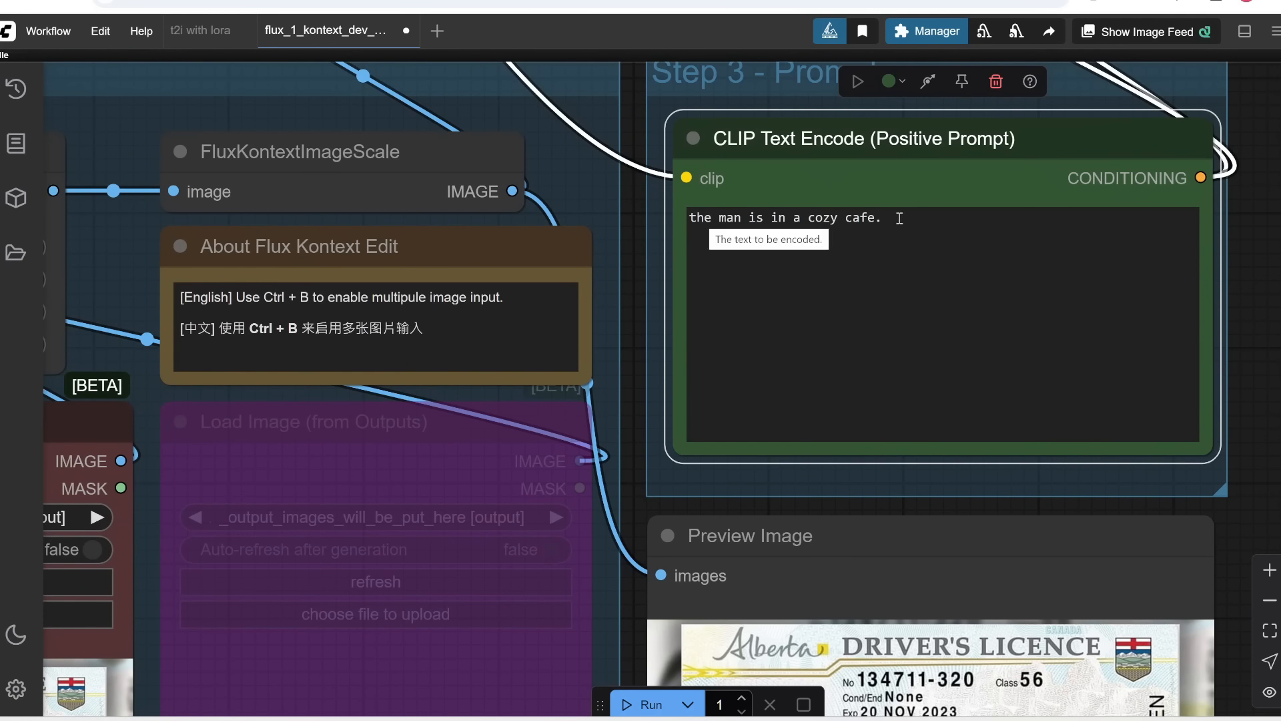
pyautogui.click(637, 705)
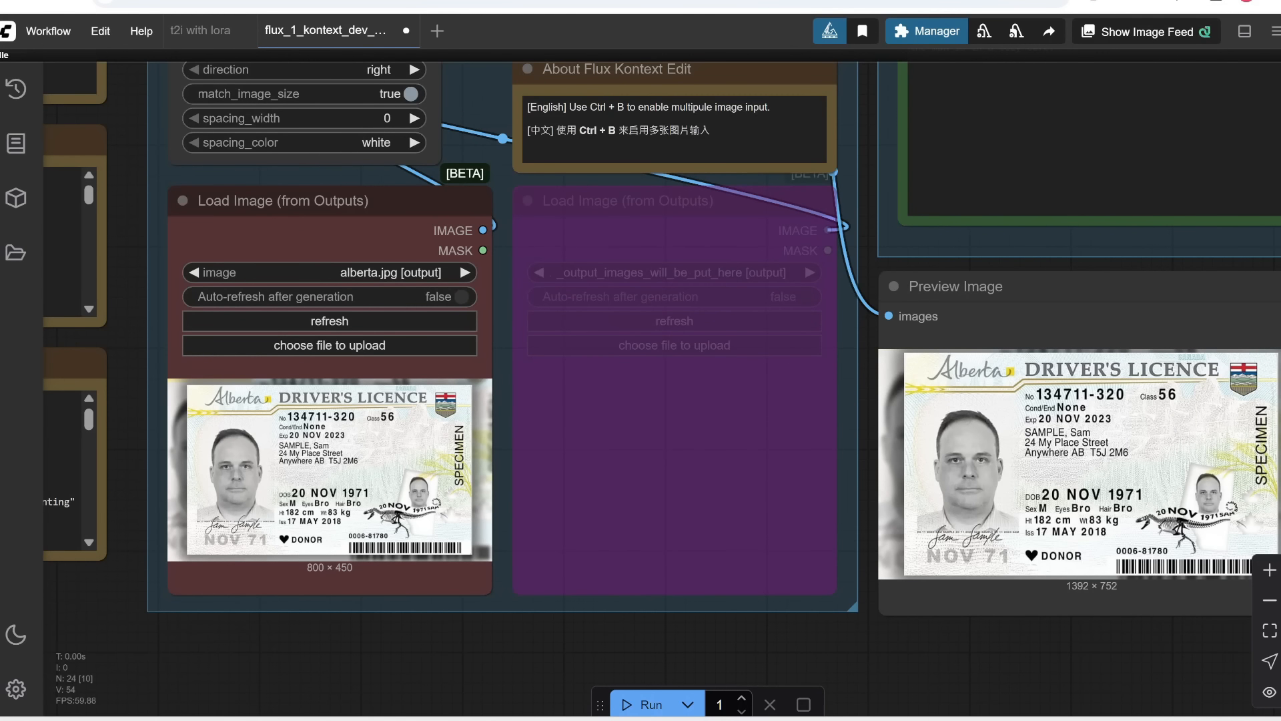
# Step: Load test1.jpg as the input image in the first Load Image (from Outputs) node
pyautogui.click(360, 345)
pyautogui.press('Return')
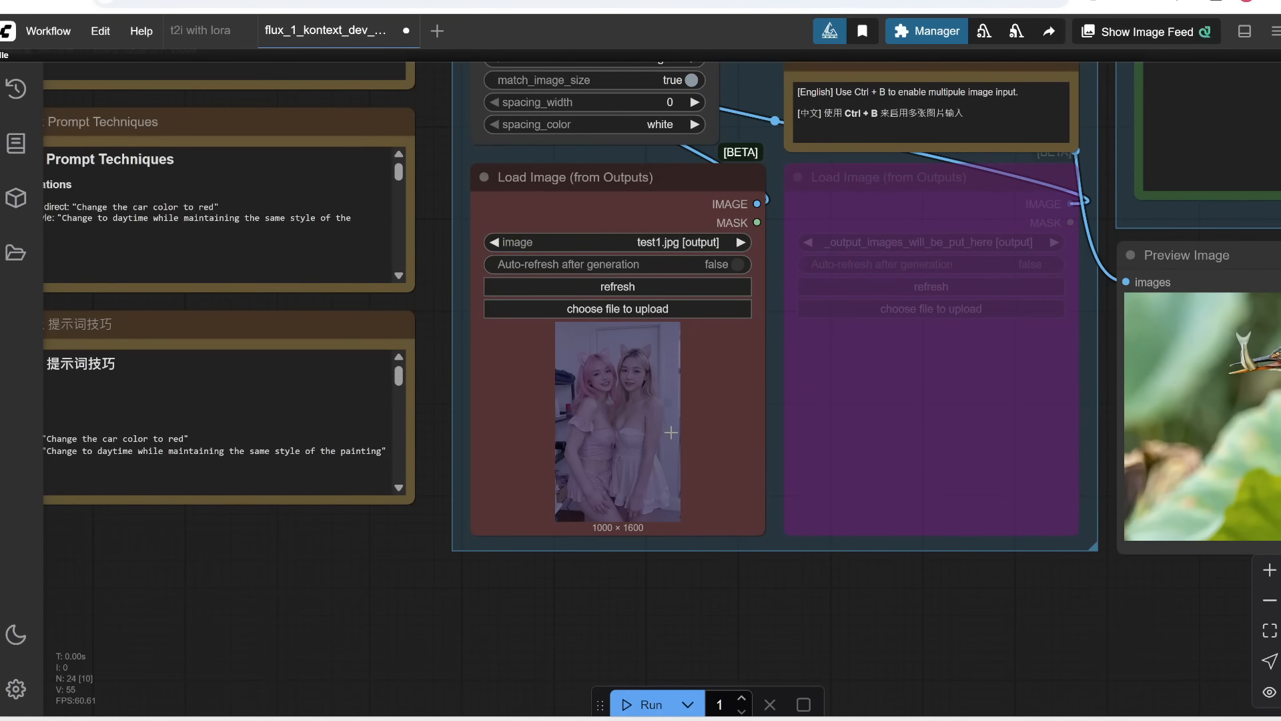
pyautogui.scroll(5, 671, 448)
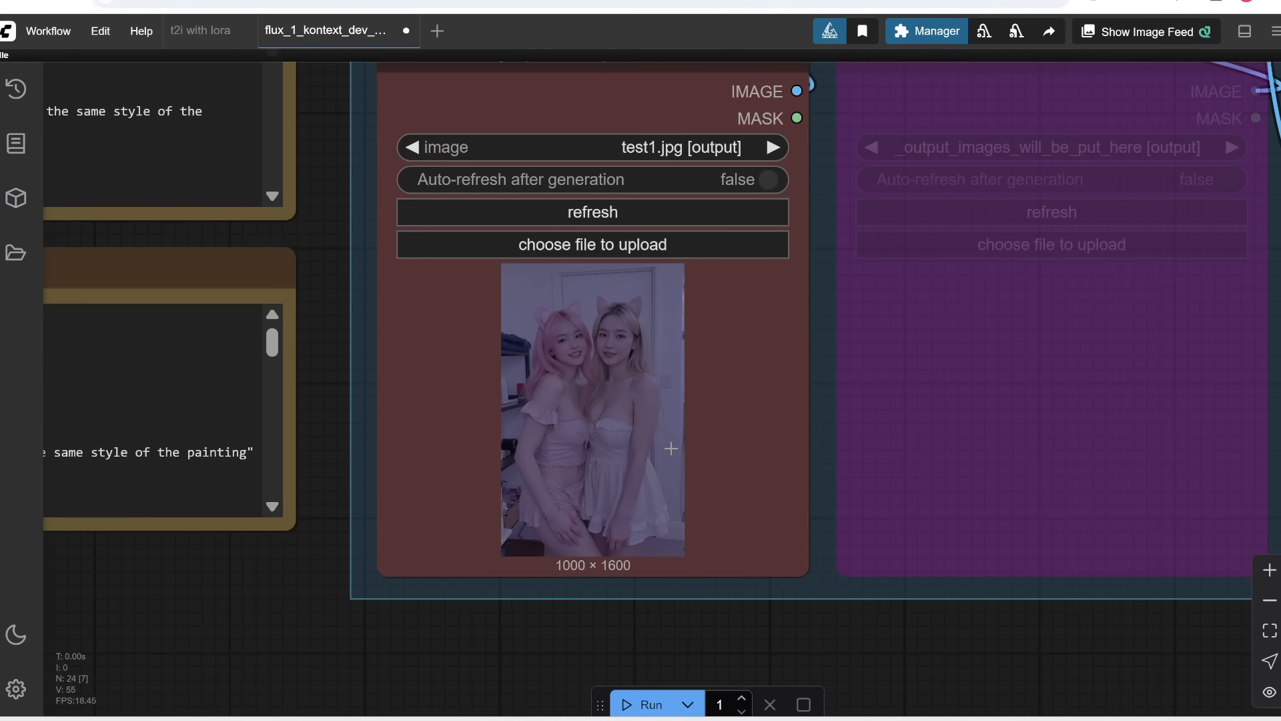
pyautogui.scroll(2, 672, 479)
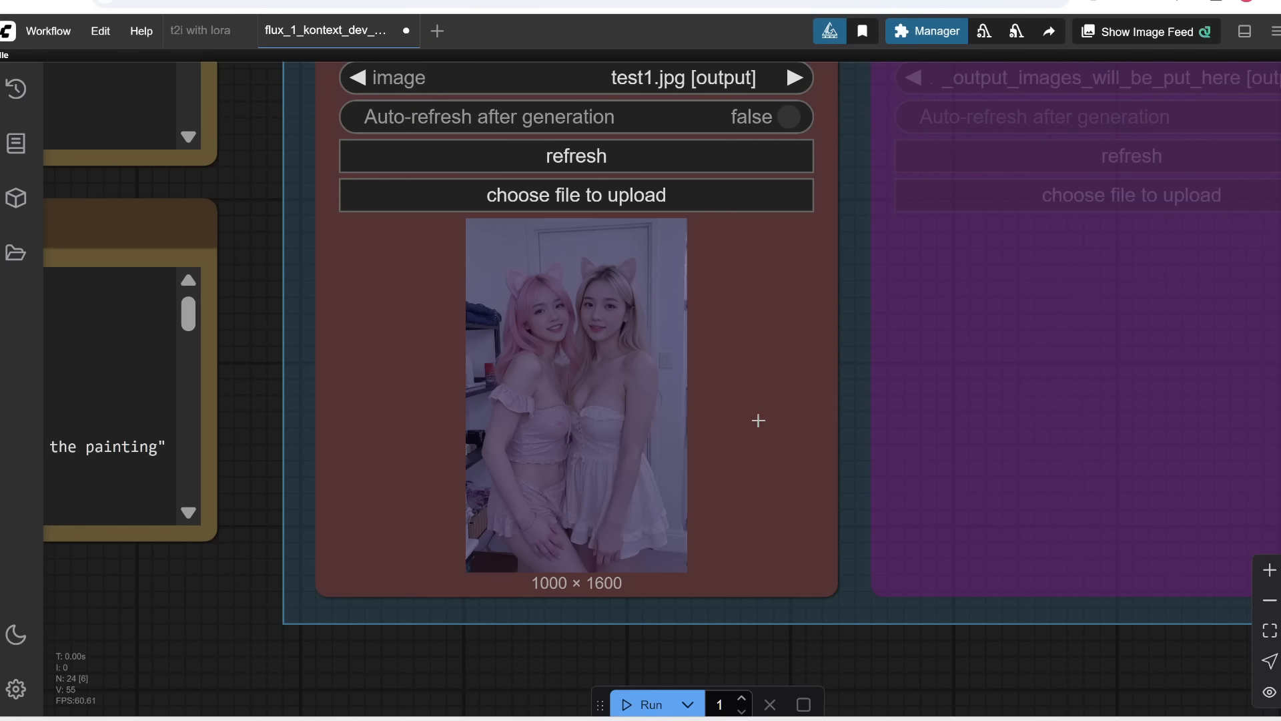
# Step: Run the workflow with the positive prompt "change the brightness, contrast, and white balance to make this look ideal"
pyautogui.click(891, 259)
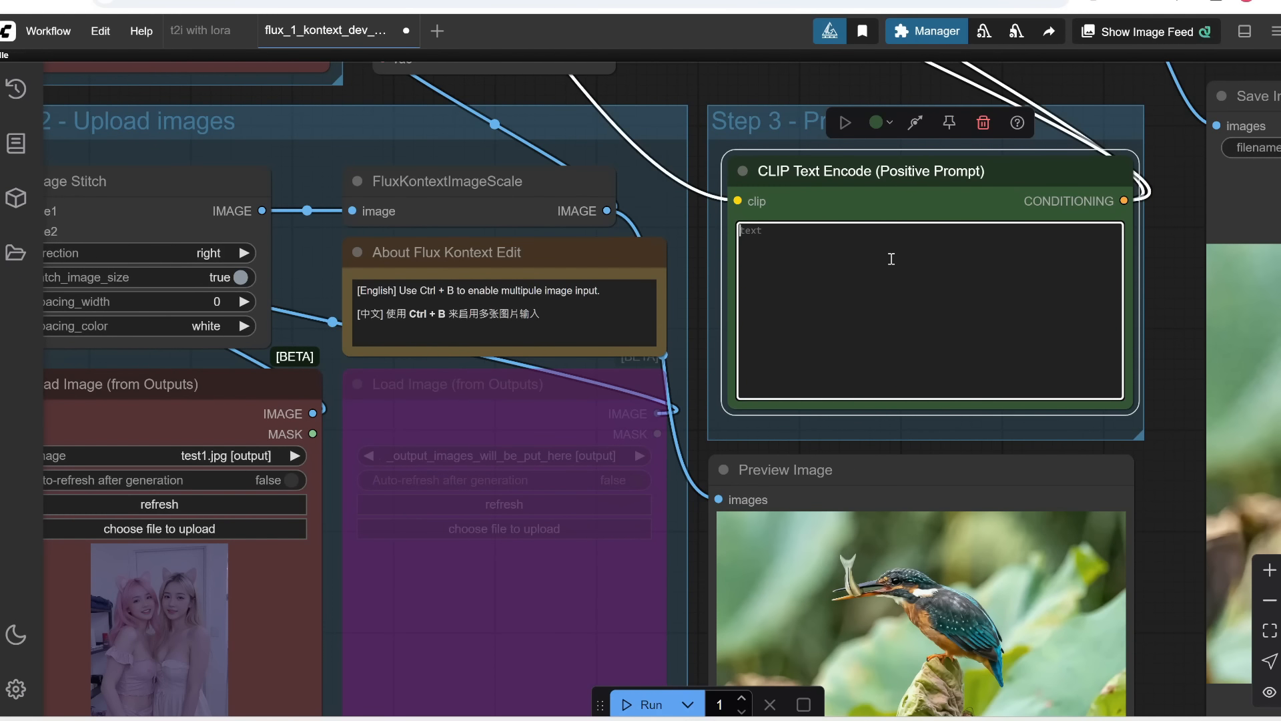
pyautogui.write('change the brightness, contrast, and white balance to make this look ideal')
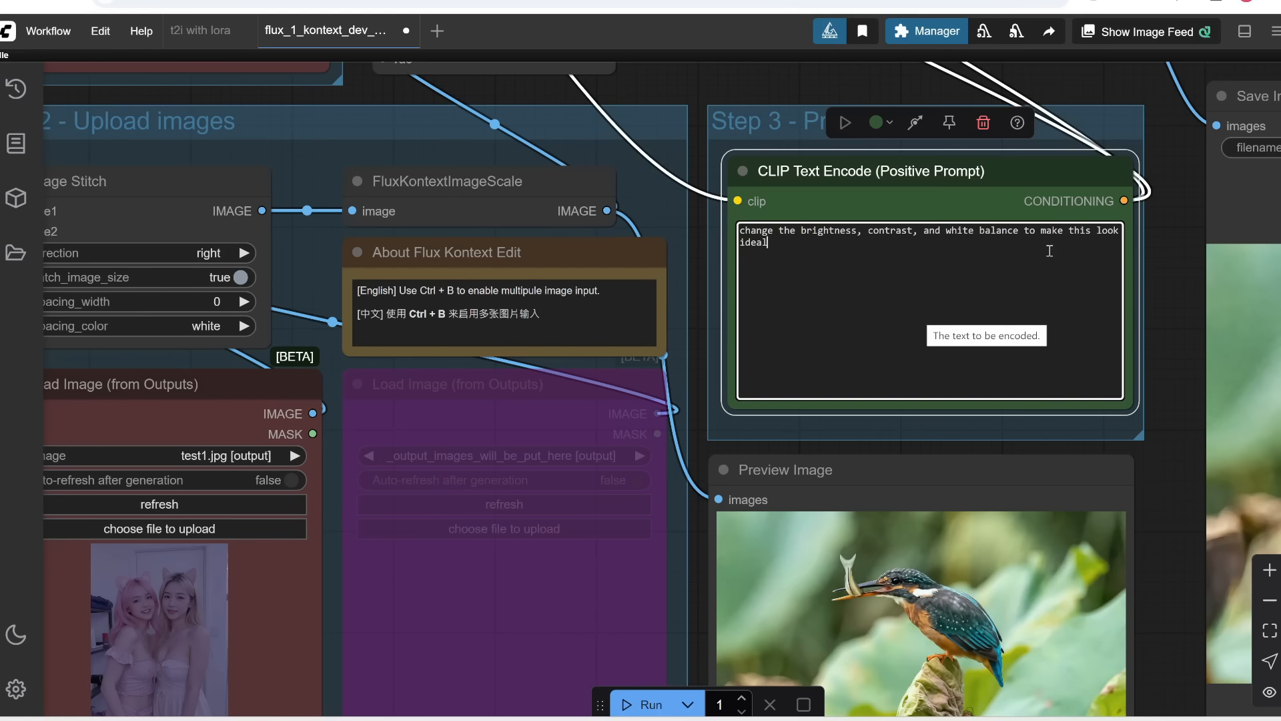
pyautogui.click(639, 705)
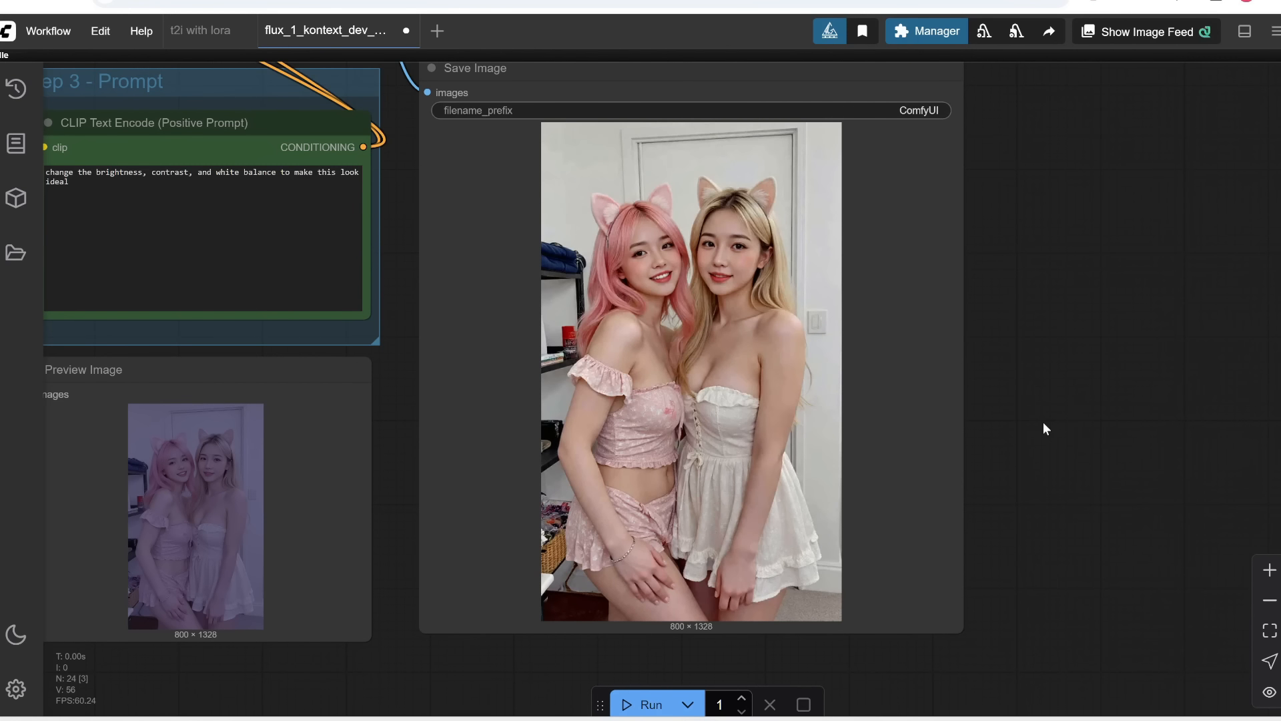
# Step: Upload another input image and run the workflow with the positive prompt "turn this into a realistic photo"
pyautogui.moveTo(491, 654); pyautogui.dragTo(595, 637)
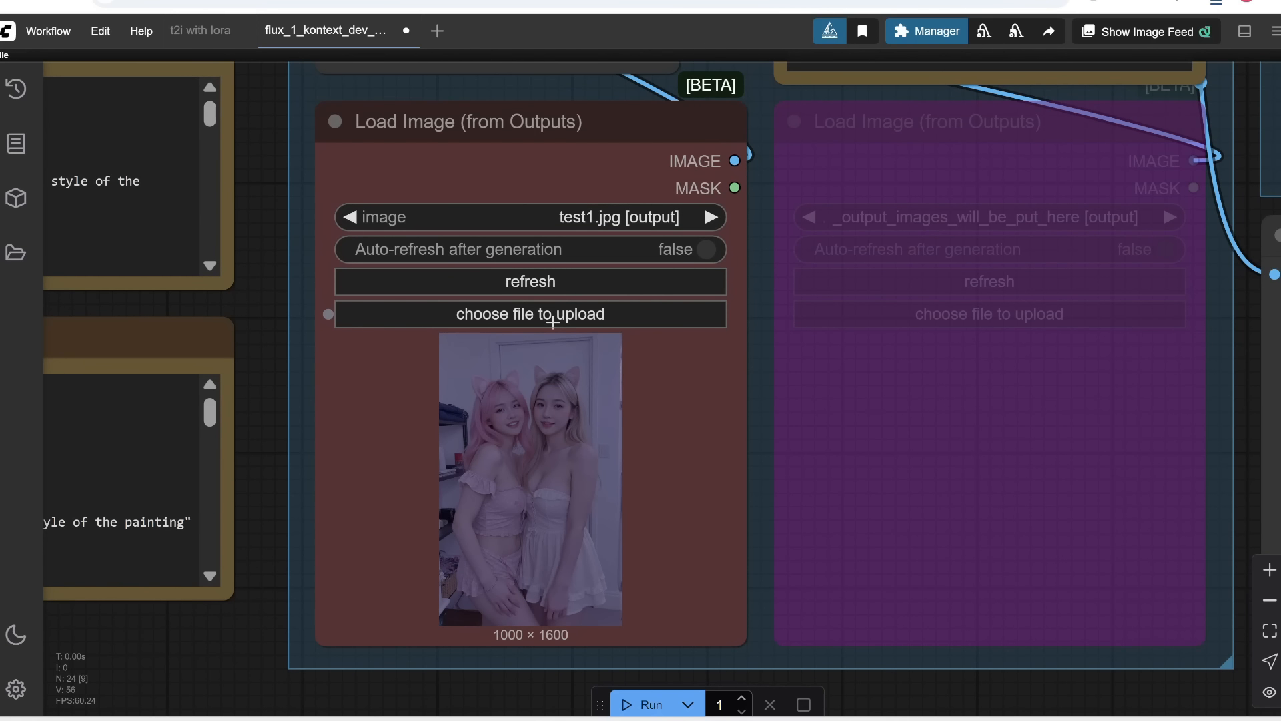
pyautogui.click(543, 315)
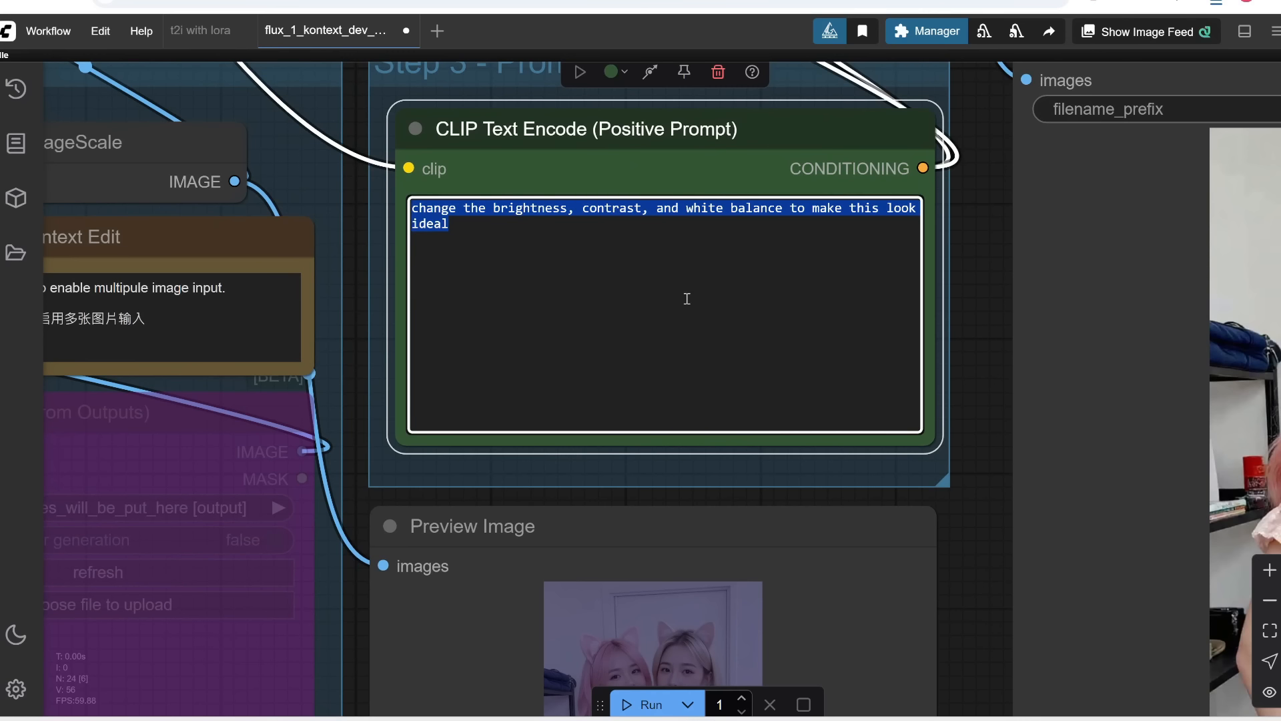
pyautogui.write('turn this into a realistic photo')
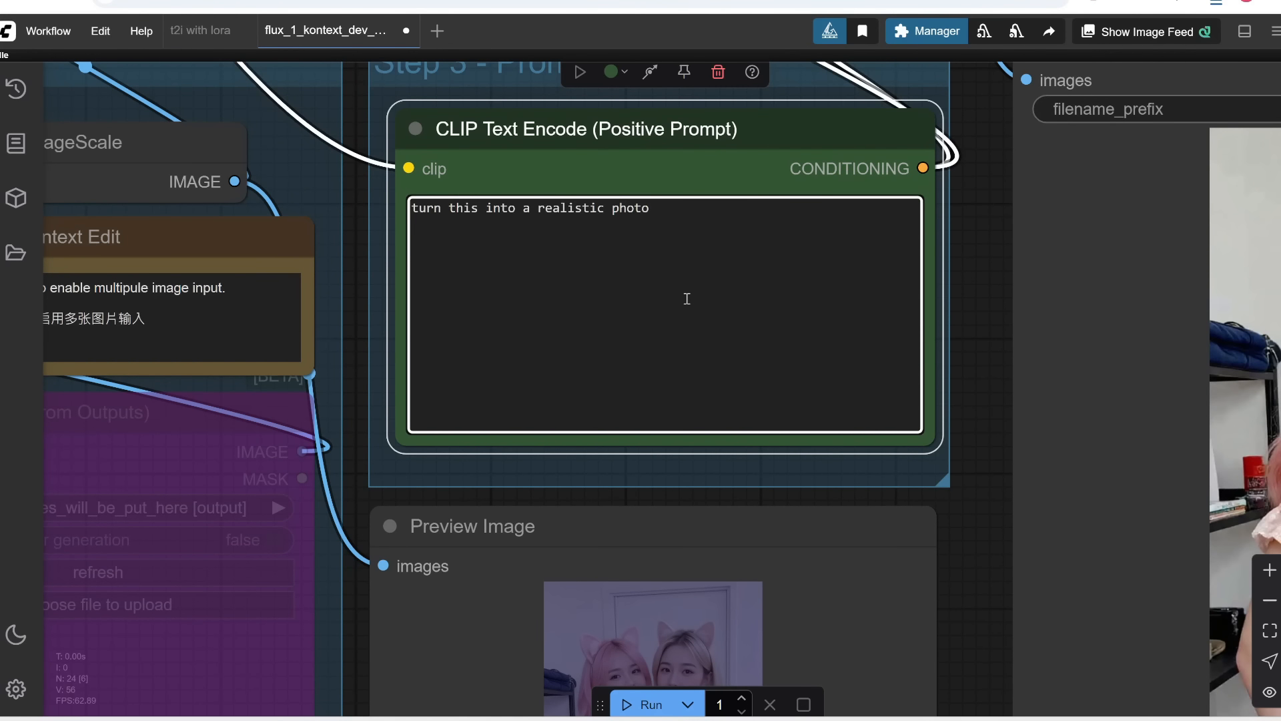
pyautogui.click(640, 704)
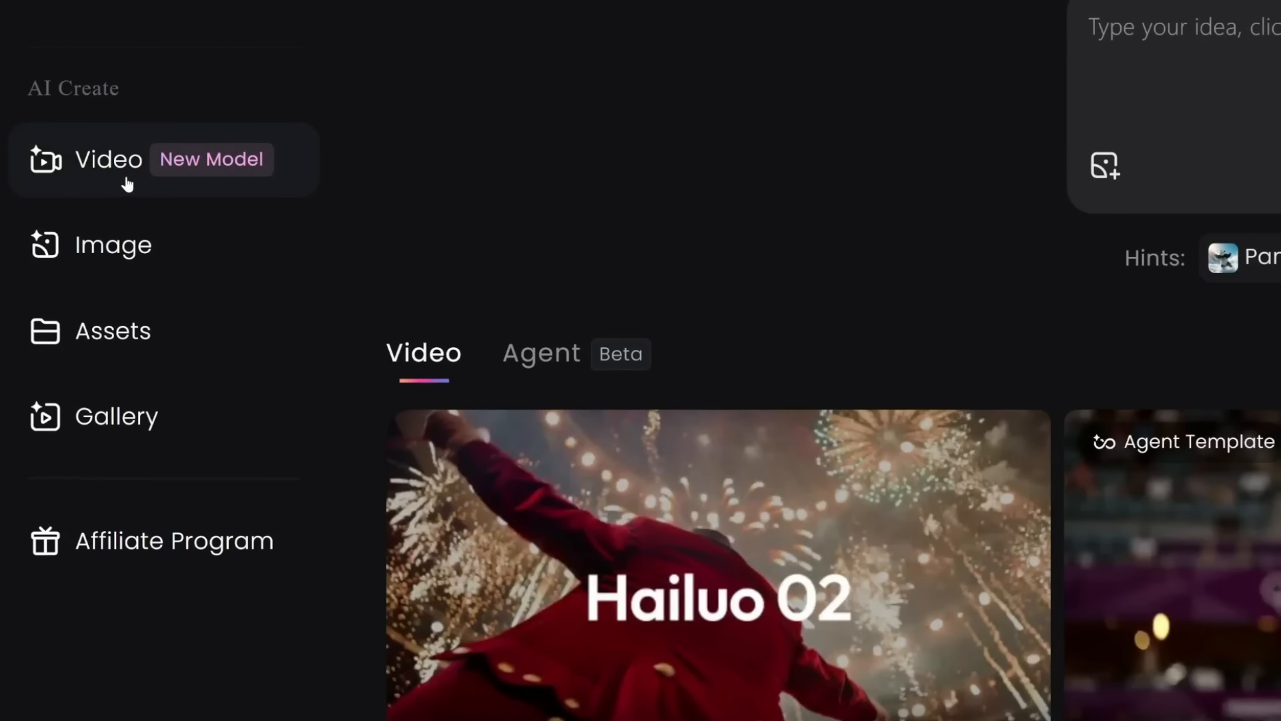
# Step: Switch to Hailuo AI and browse the Agent template gallery
pyautogui.click(40, 177)
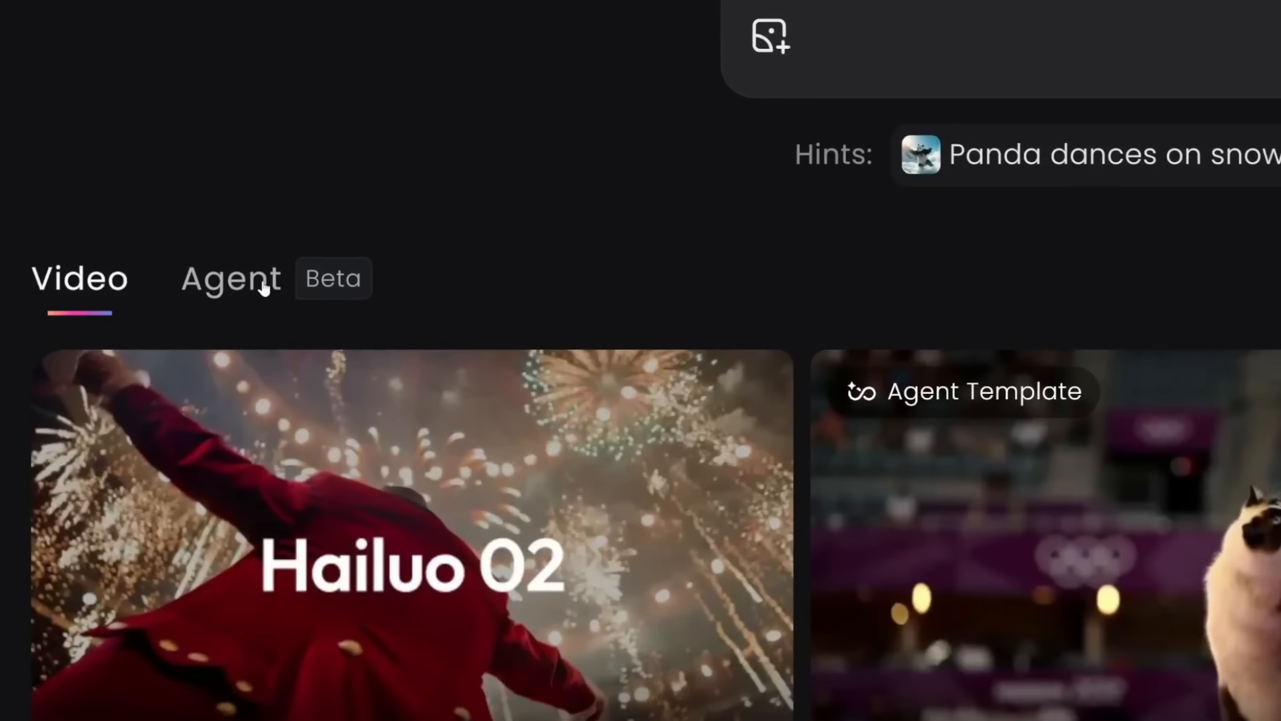
pyautogui.click(265, 289)
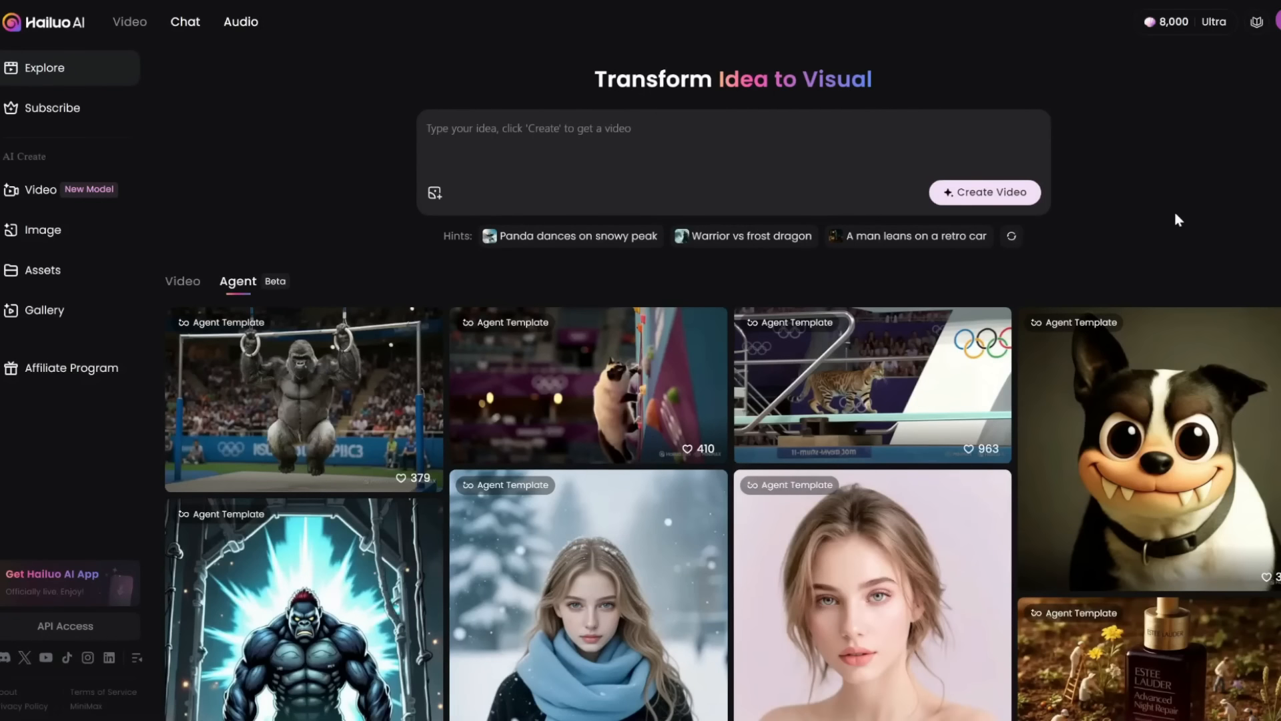
pyautogui.scroll(-3, 1175, 211)
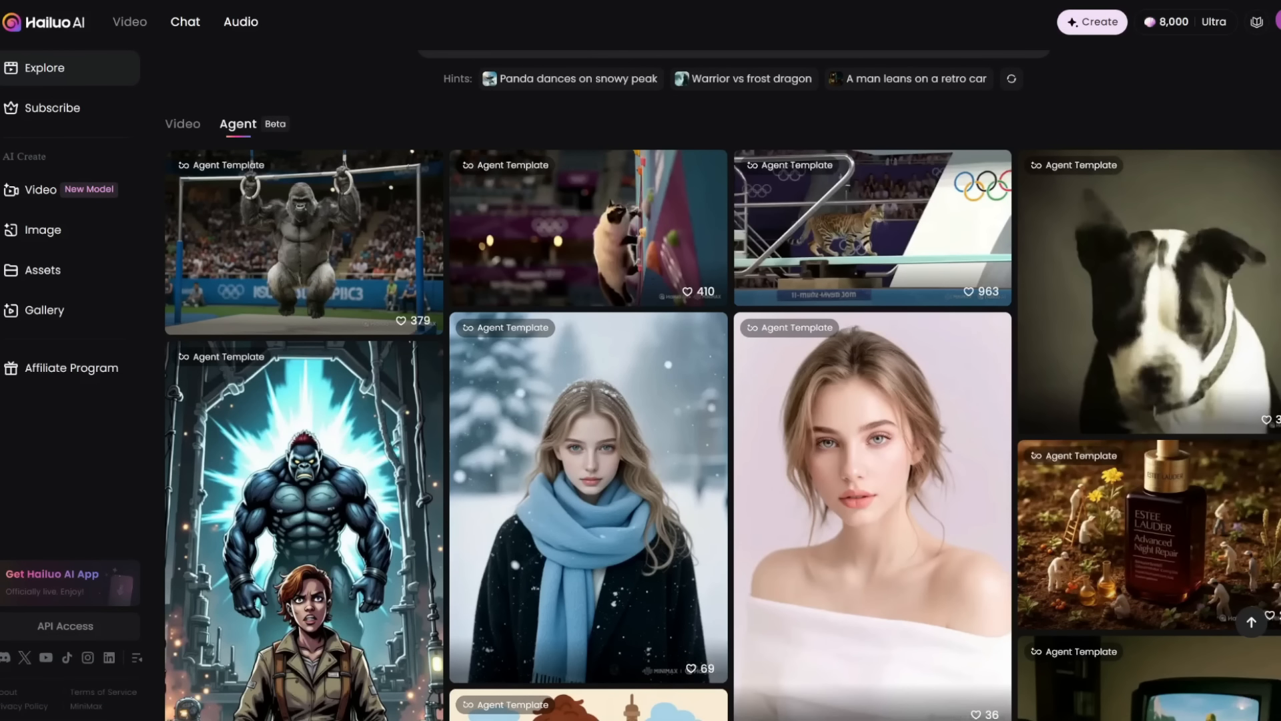
# Step: Generate a video with the Diving agent template, using the pug picture as the subject
pyautogui.moveTo(933, 248)
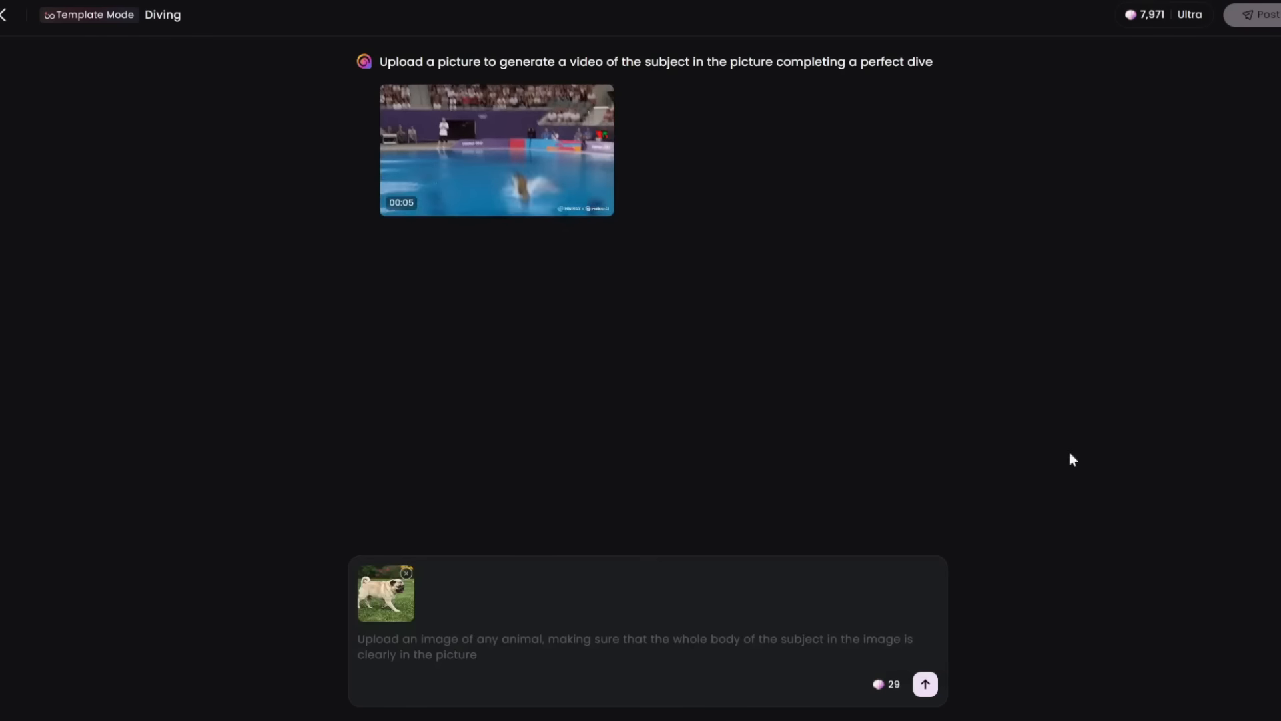
pyautogui.click(397, 598)
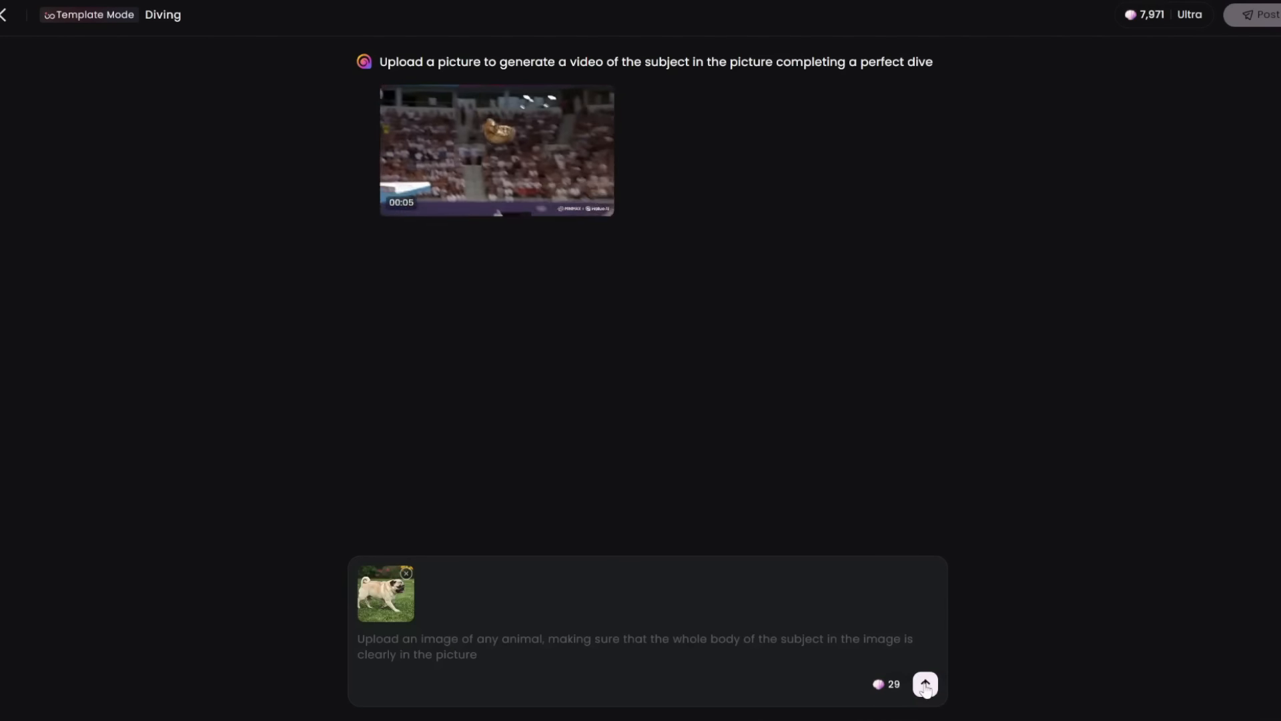
pyautogui.click(925, 684)
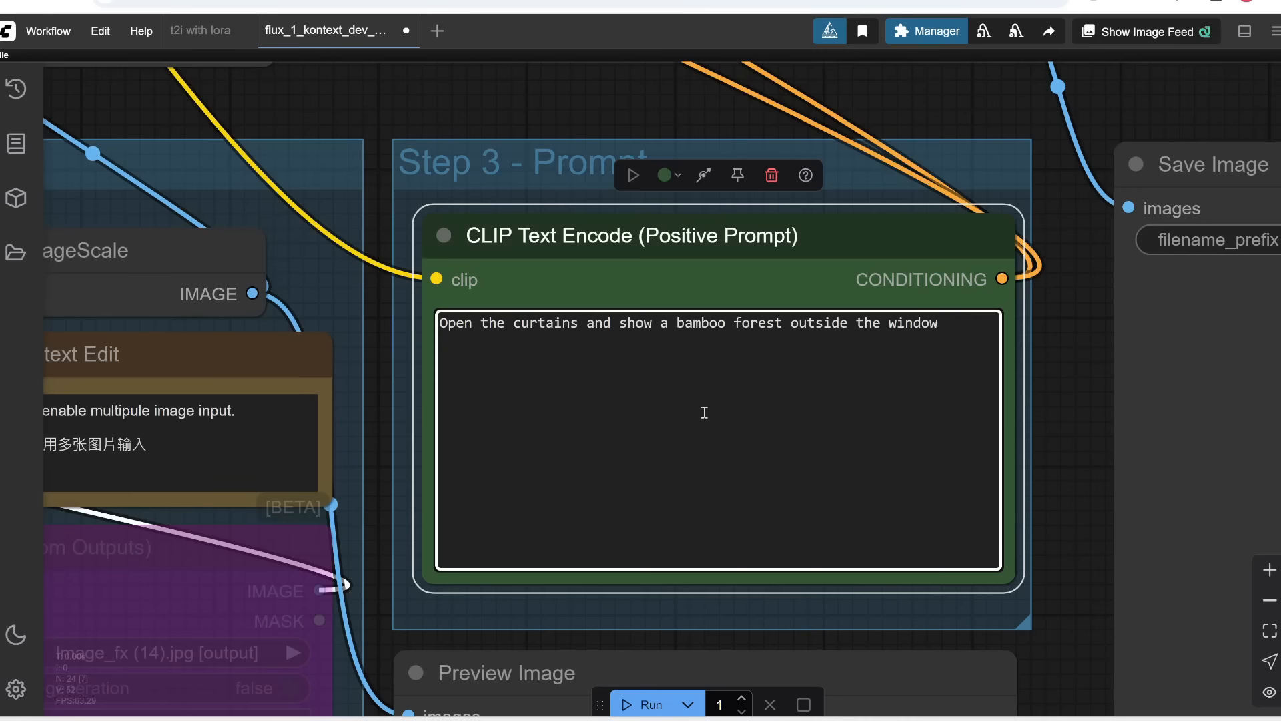
# Step: Back in ComfyUI, replace the positive prompt with "make a model sheet of this character. full body shot. front, back, and side"
pyautogui.hotkey('ctrl', 'a')
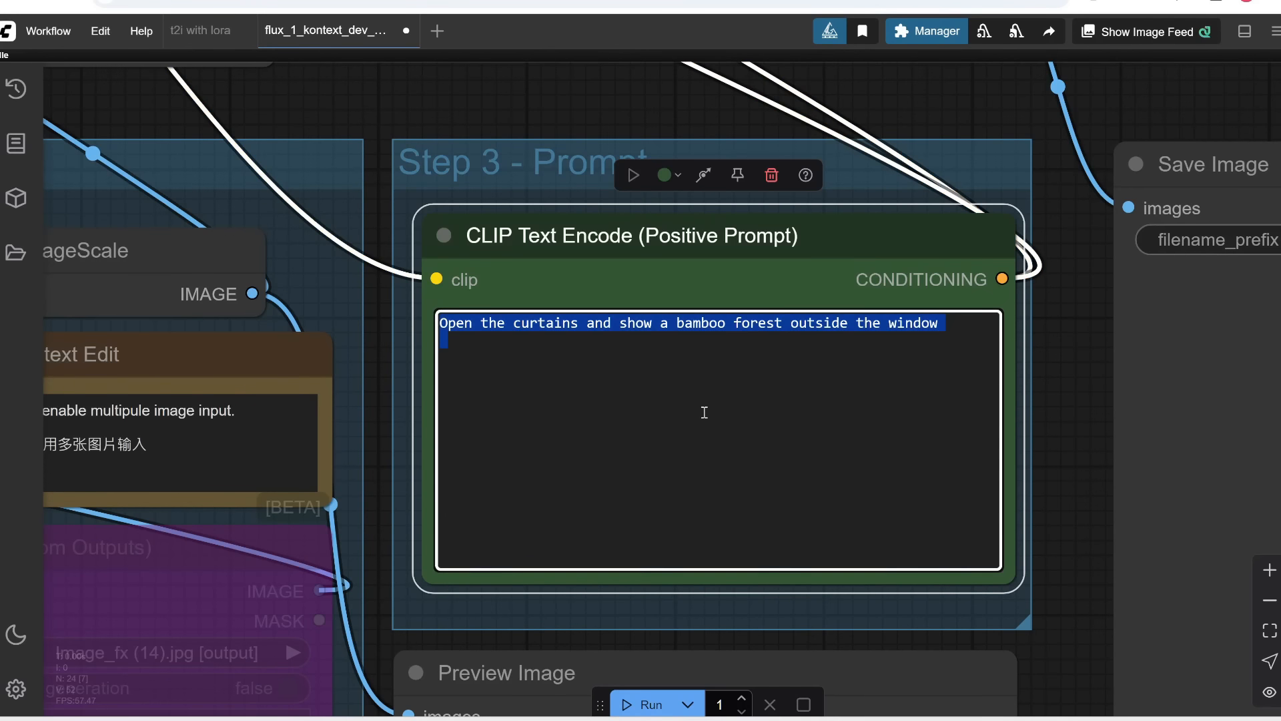
pyautogui.write('make a model sheet of this character. full body shot. front, back, and side')
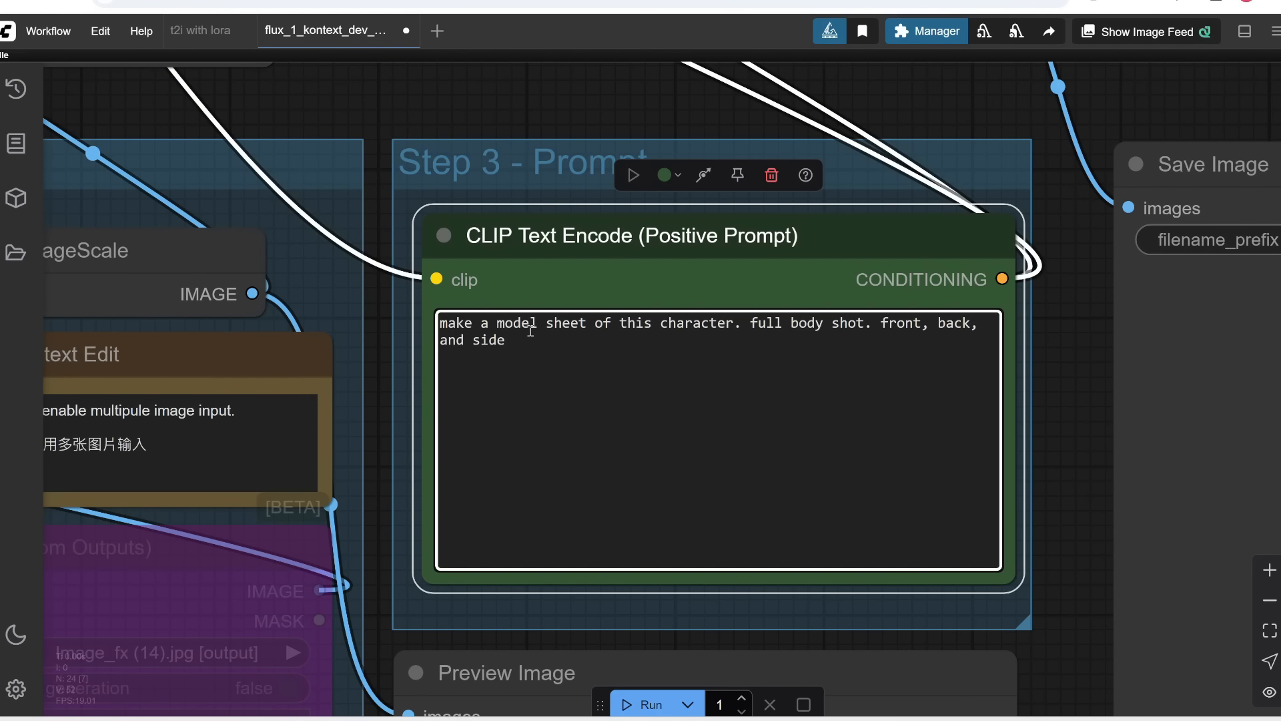